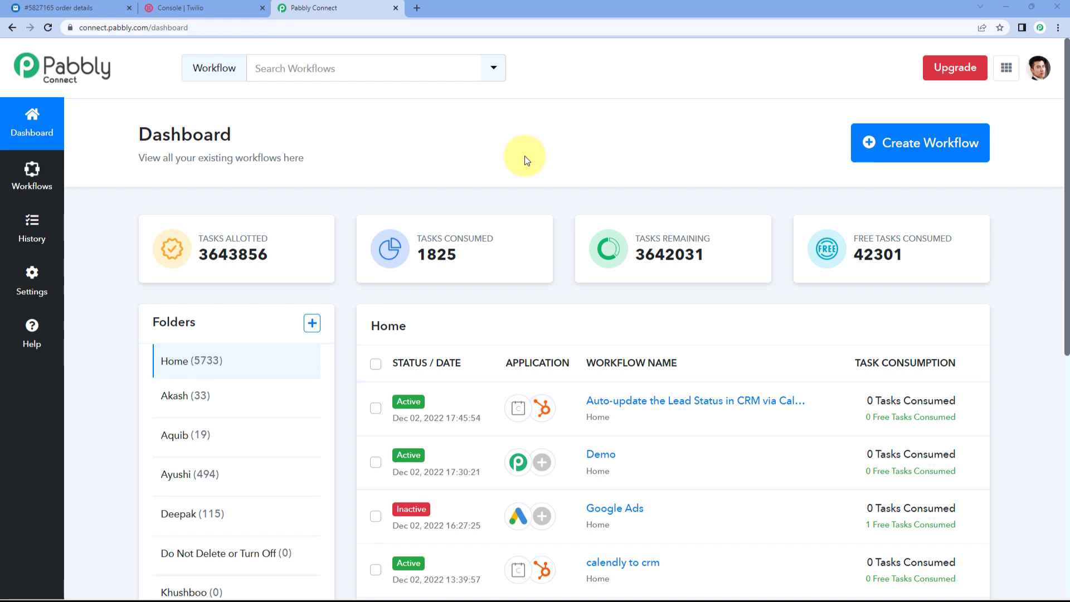
Step: Create a new workflow named "Dukaan to Twilio"
click(898, 146)
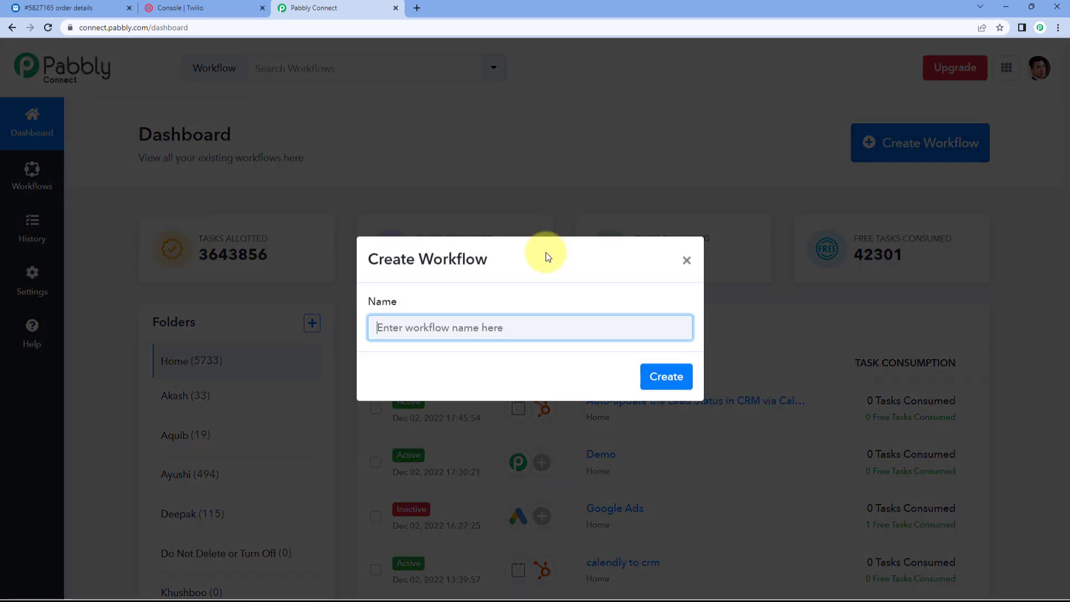
text(D)
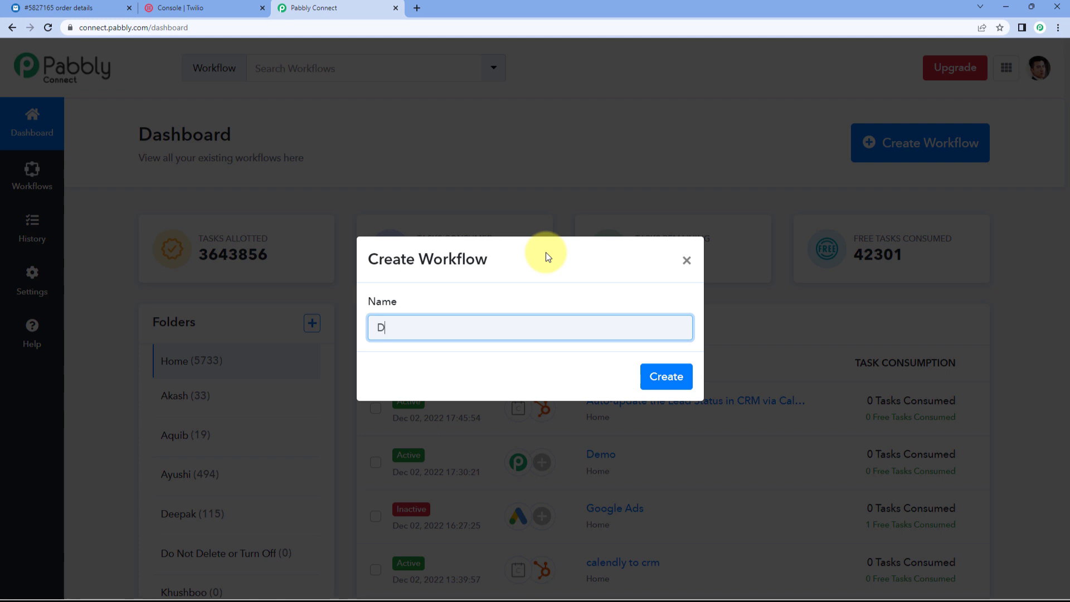
text(ukaan to Twilio)
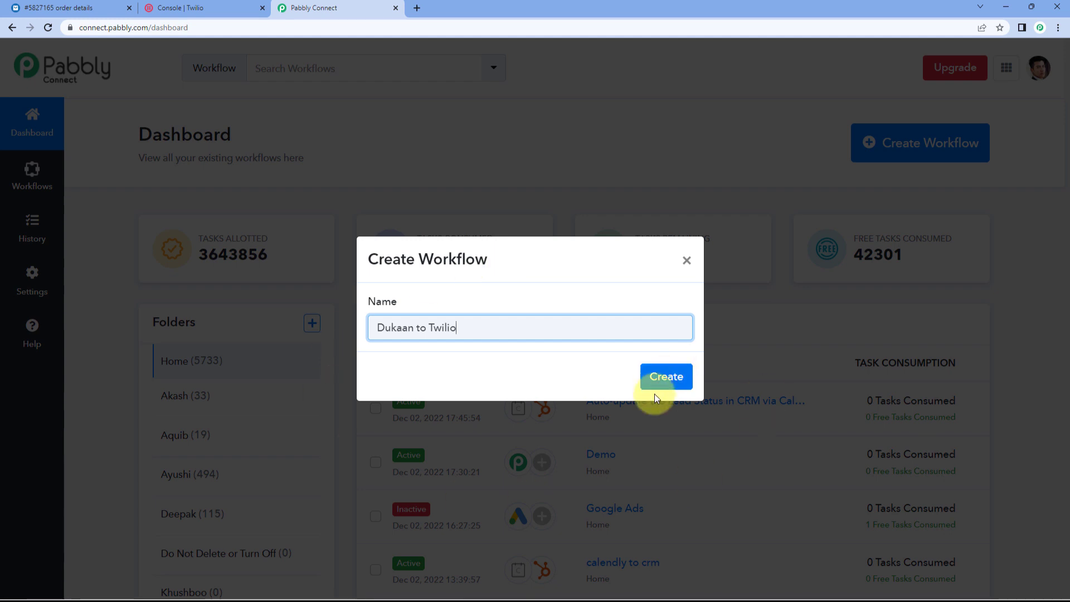
click(675, 379)
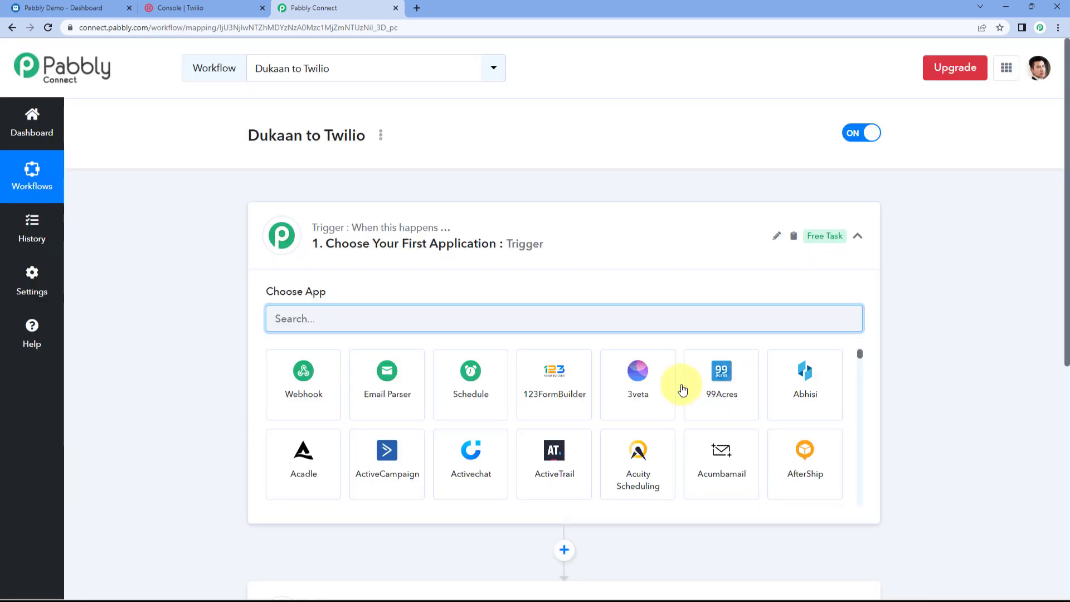
click(537, 258)
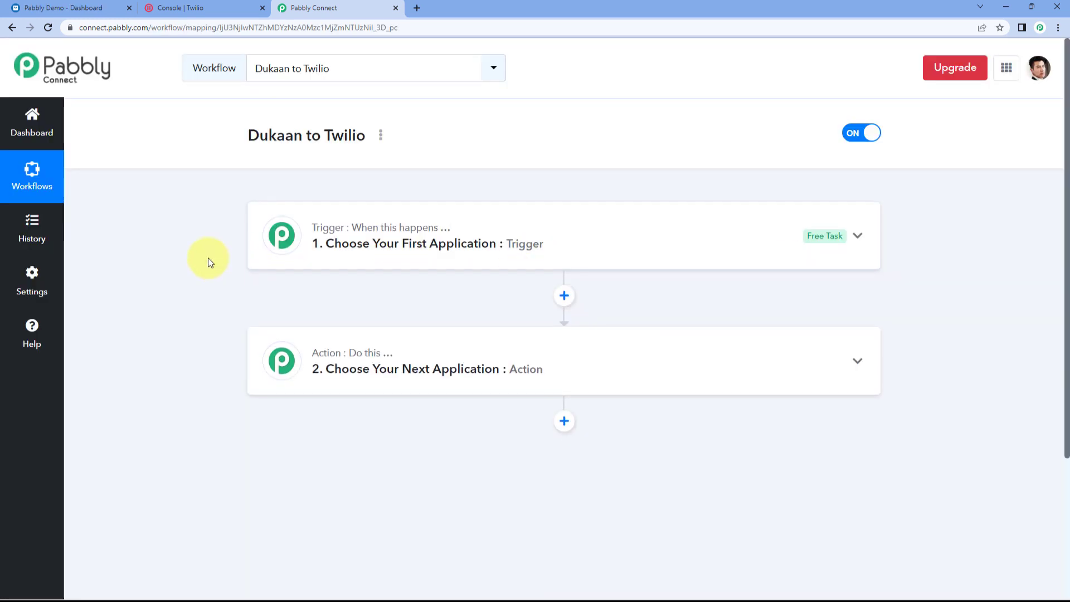
Step: Set the workflow's trigger to Dukaan App with the Order Update event and copy its webhook URL
scroll(209, 258, down, 1)
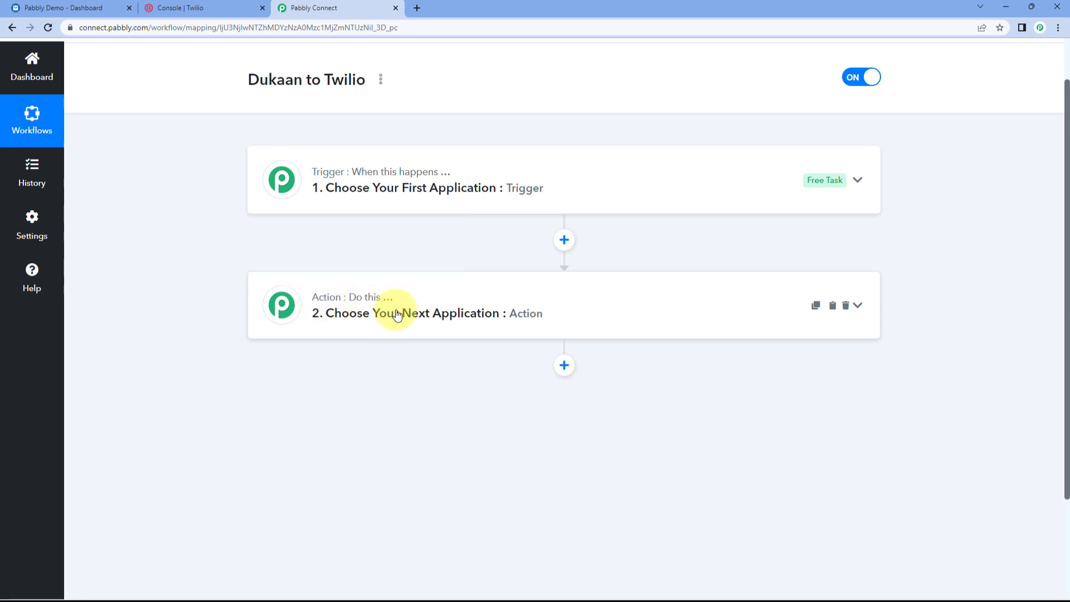
click(504, 167)
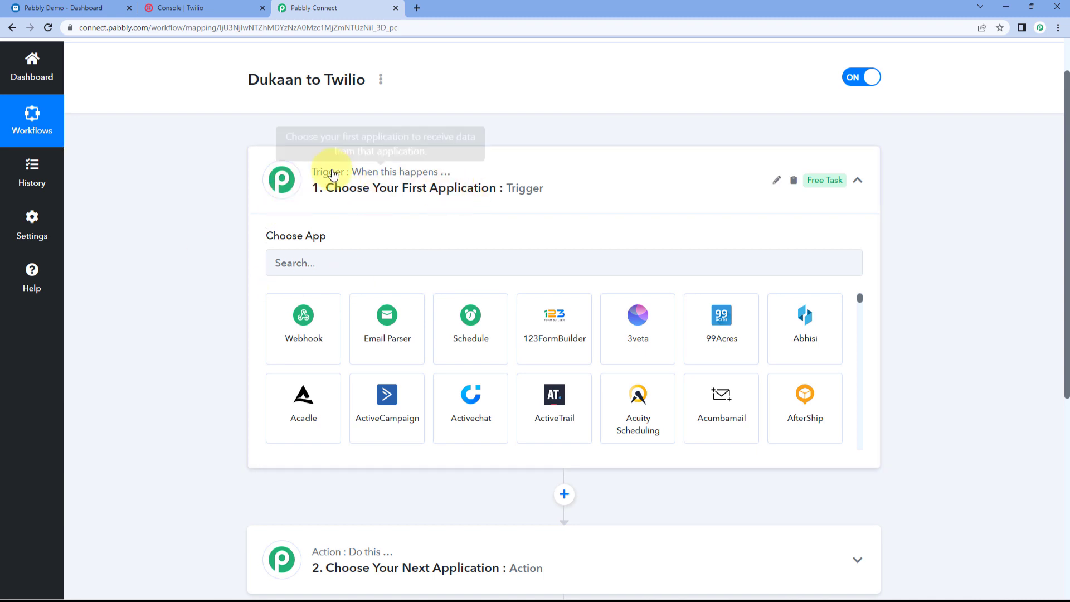
click(367, 267)
text(Dukaan)
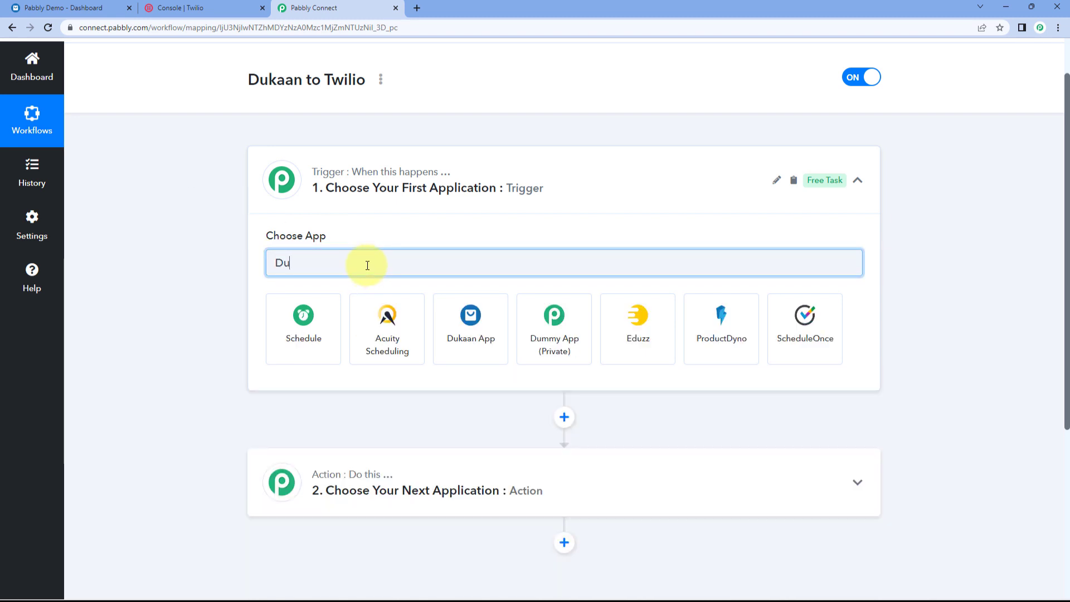
click(301, 316)
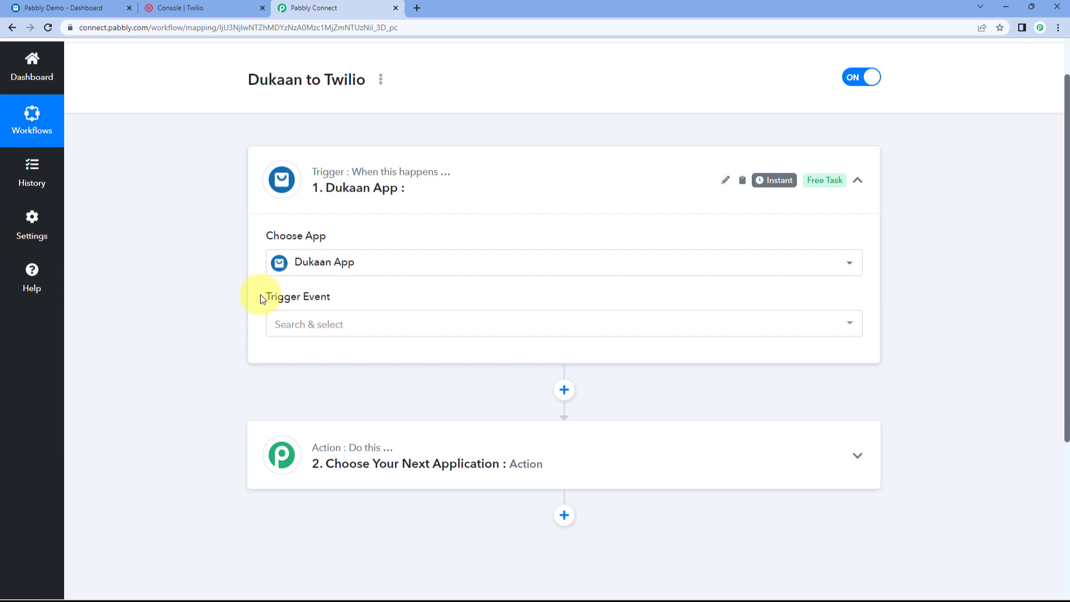
click(368, 332)
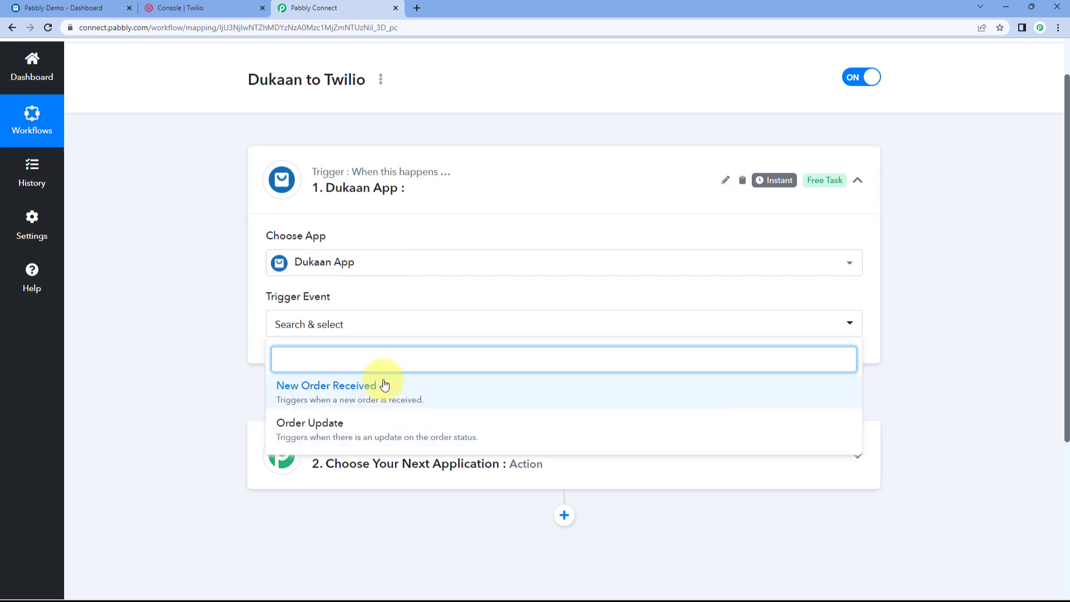
click(358, 427)
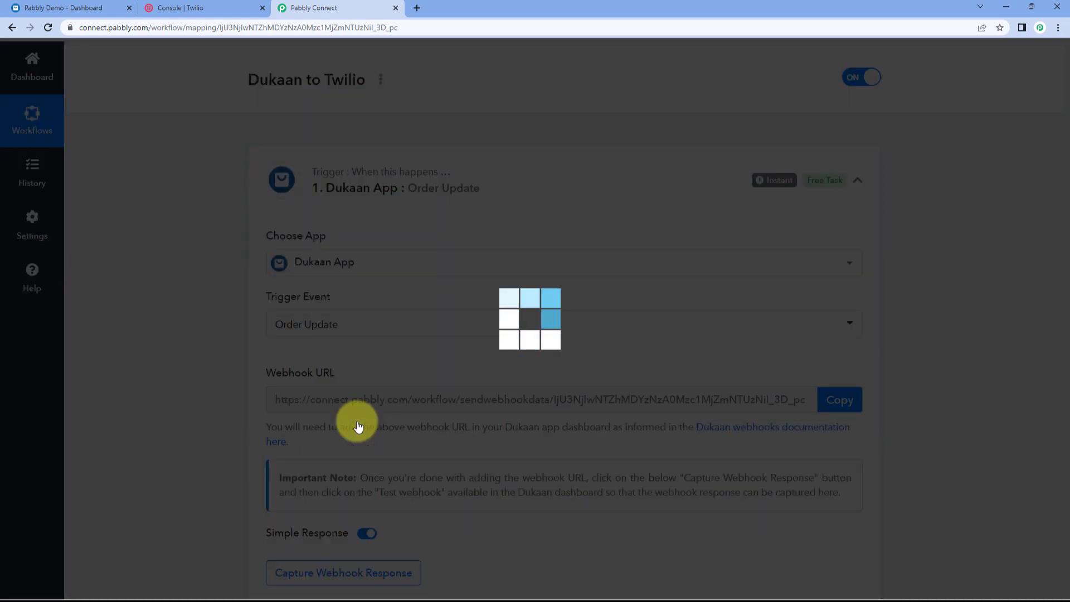
scroll(195, 299, down, 1)
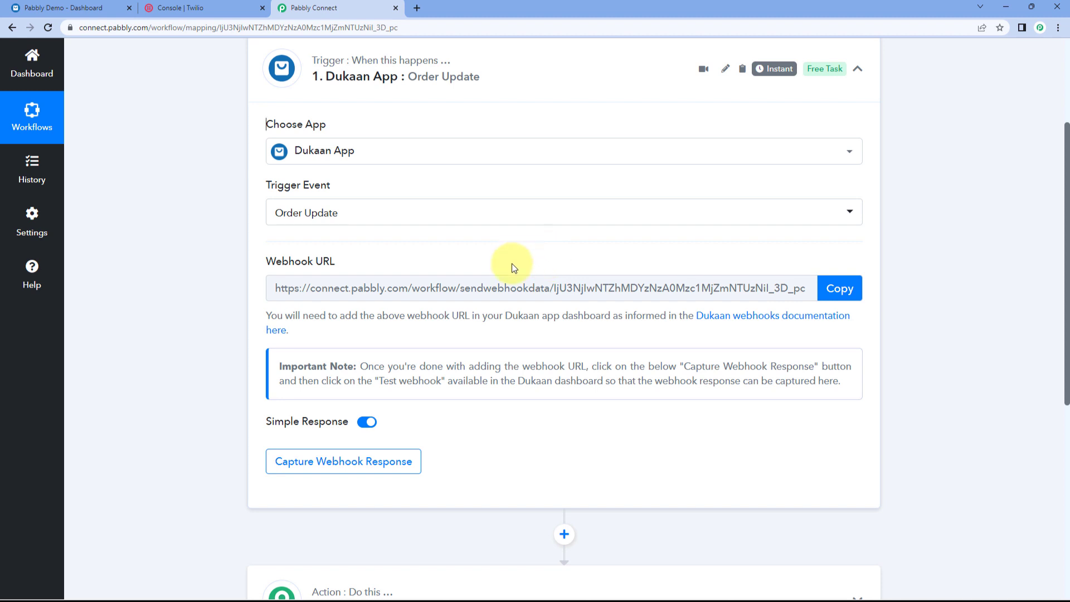
click(841, 288)
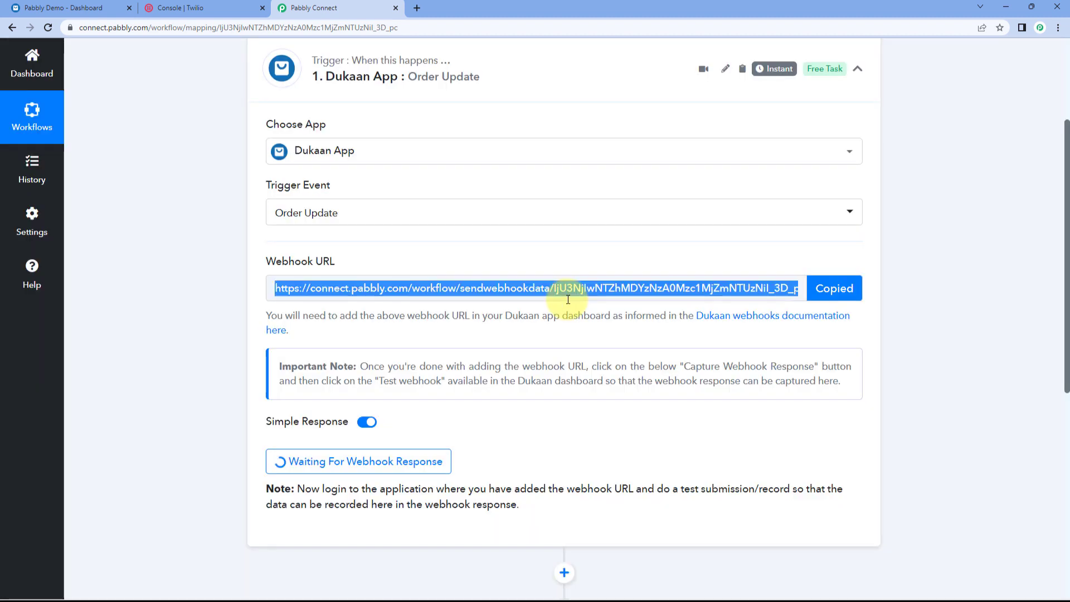
Step: Switch to the Dukaan dashboard, search the plugins for "webhook" and install the Webhooks plugin
click(49, 8)
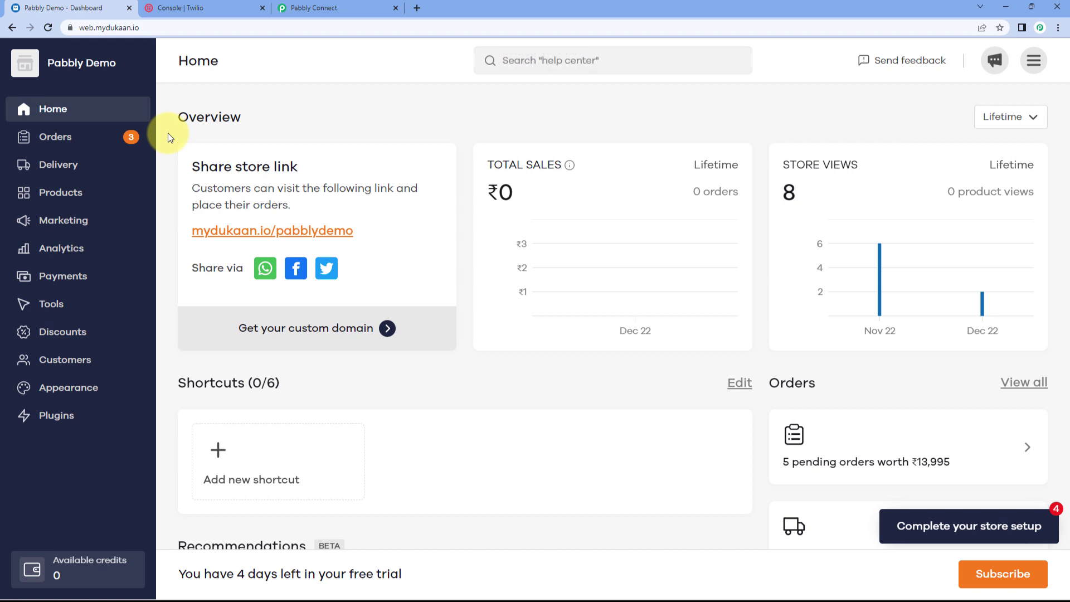
click(81, 417)
text(webhook)
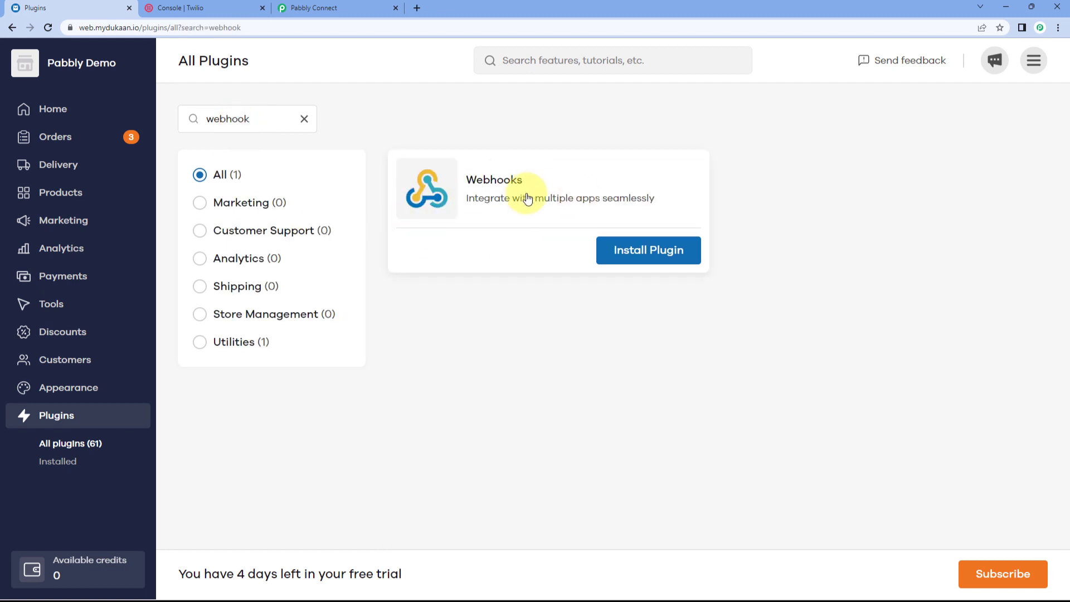
click(655, 262)
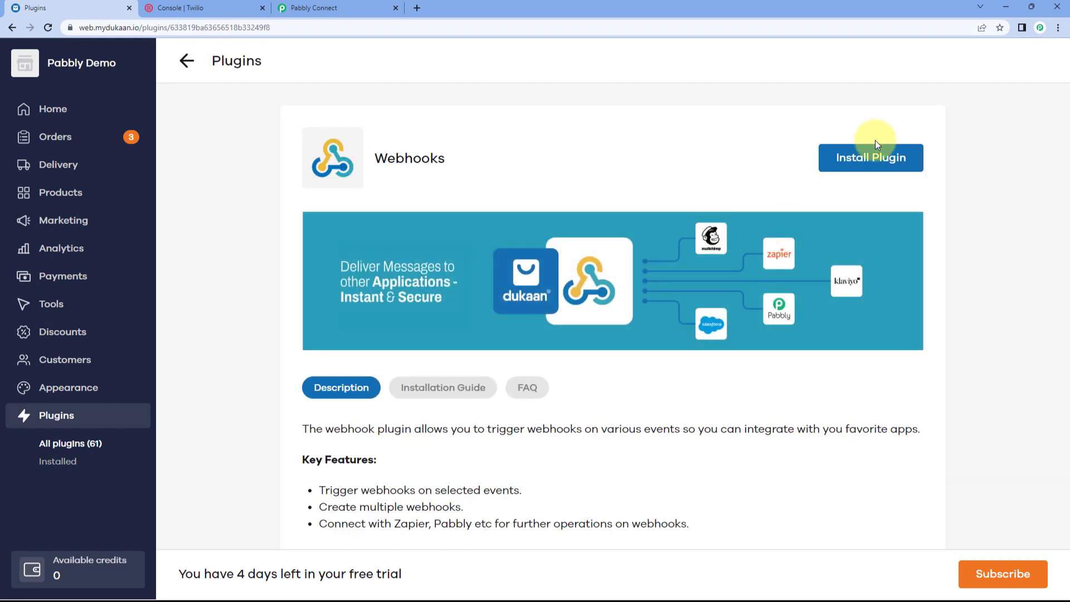
click(870, 163)
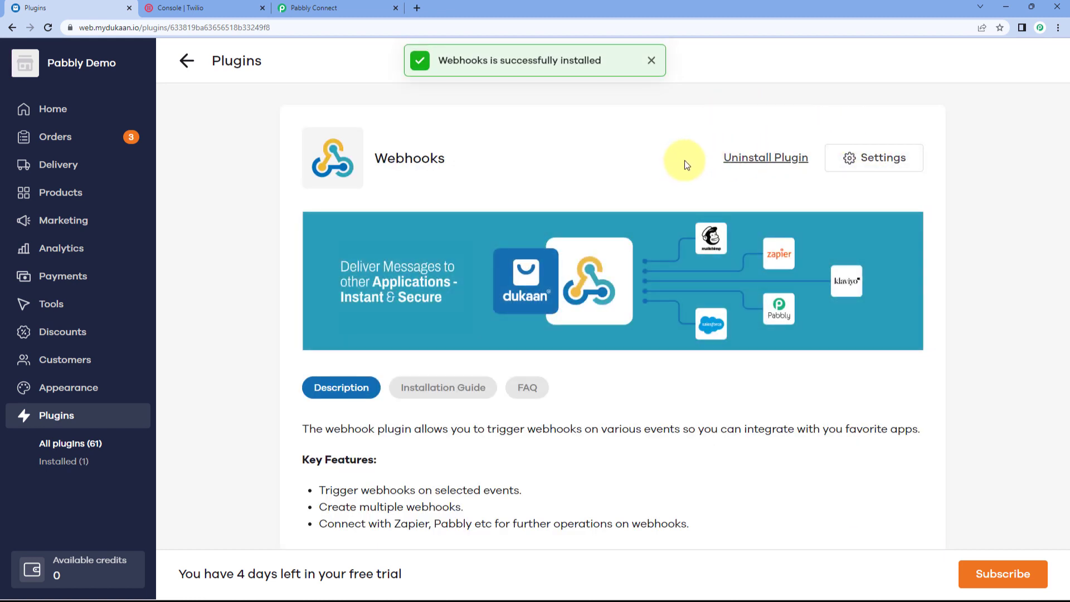
Step: Start a new webhook in the Webhooks plugin settings with "Order status updated" as its trigger event
click(859, 159)
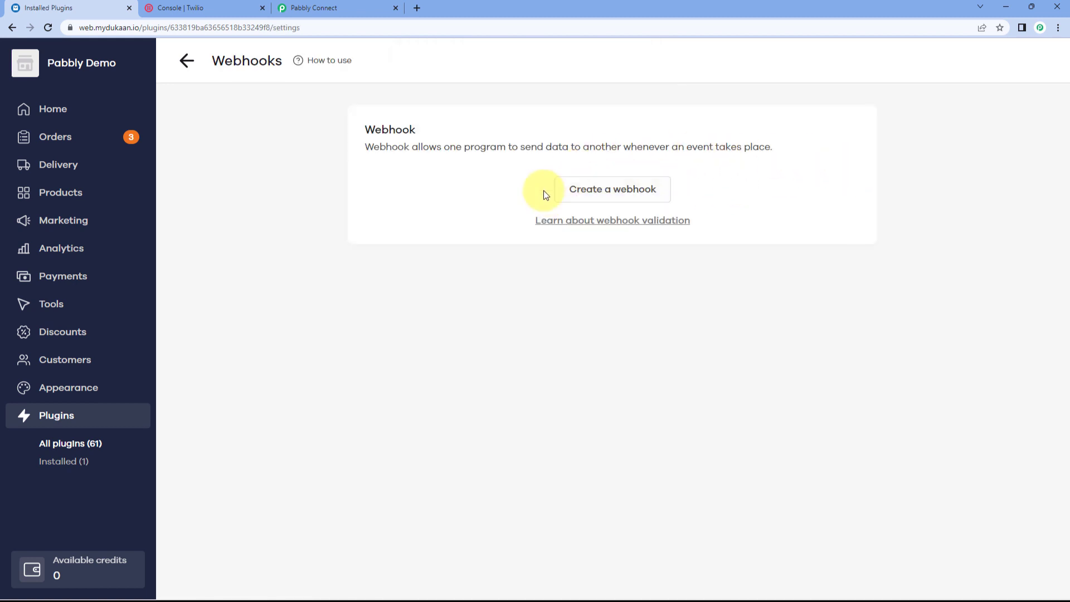
click(612, 190)
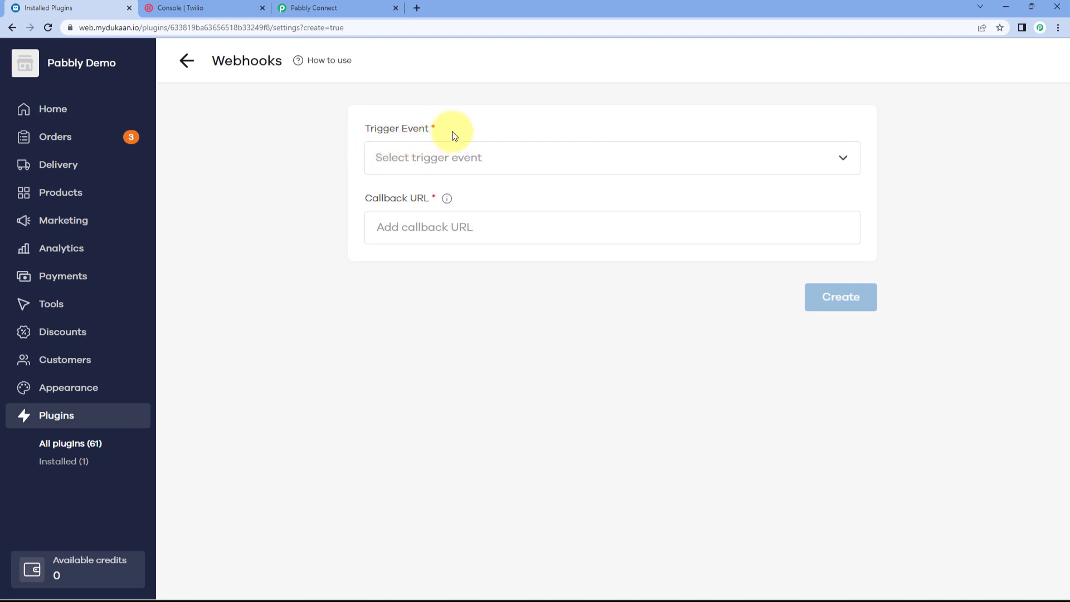
click(515, 159)
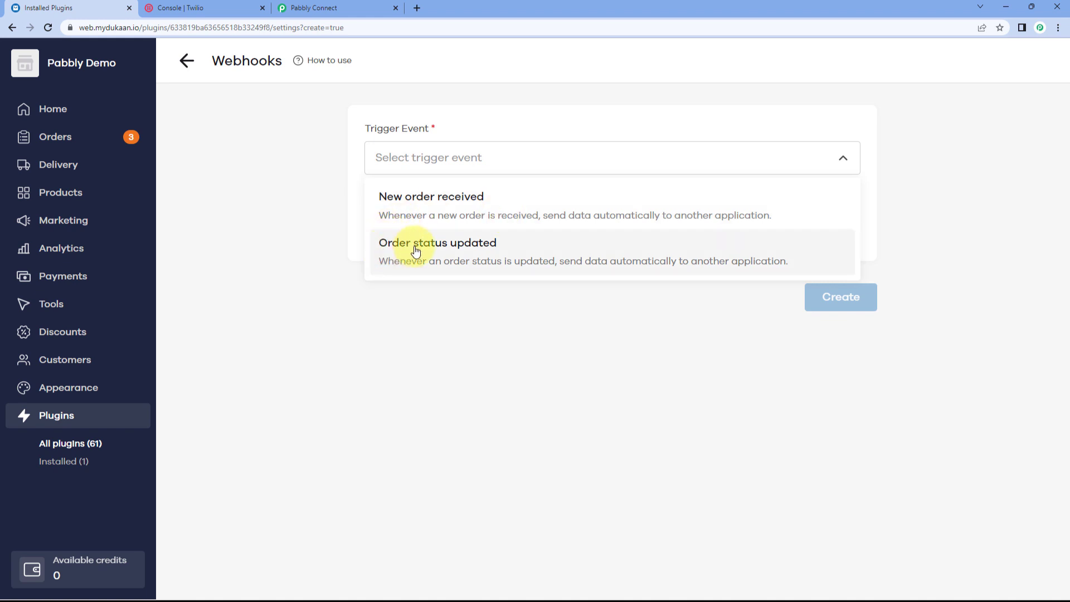
click(524, 252)
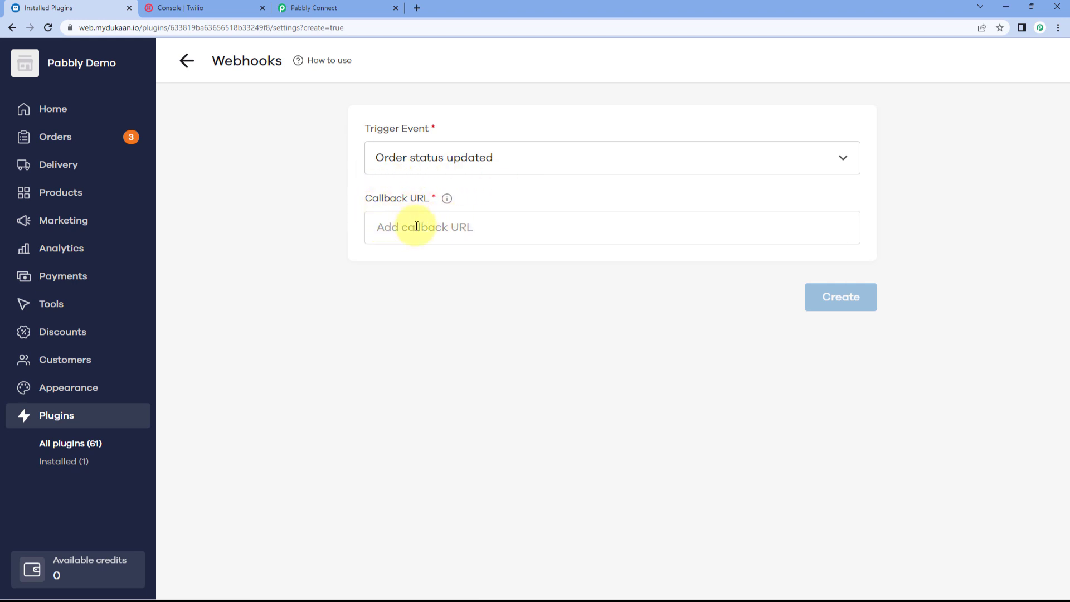
Step: Copy the webhook URL from Pabbly Connect, paste it as the Dukaan webhook's callback URL and create the webhook
click(455, 227)
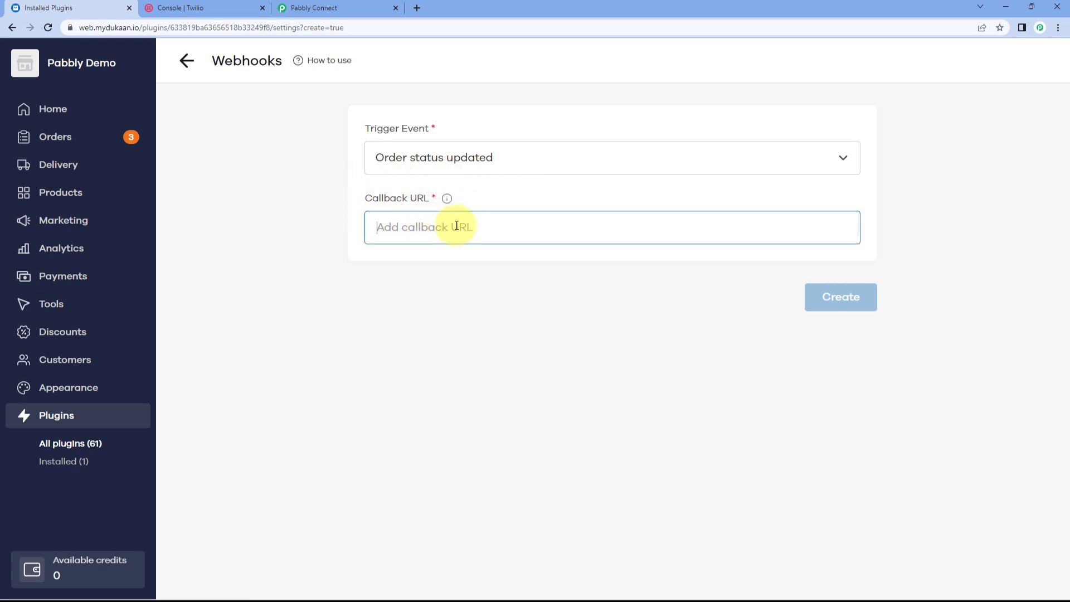
click(316, 7)
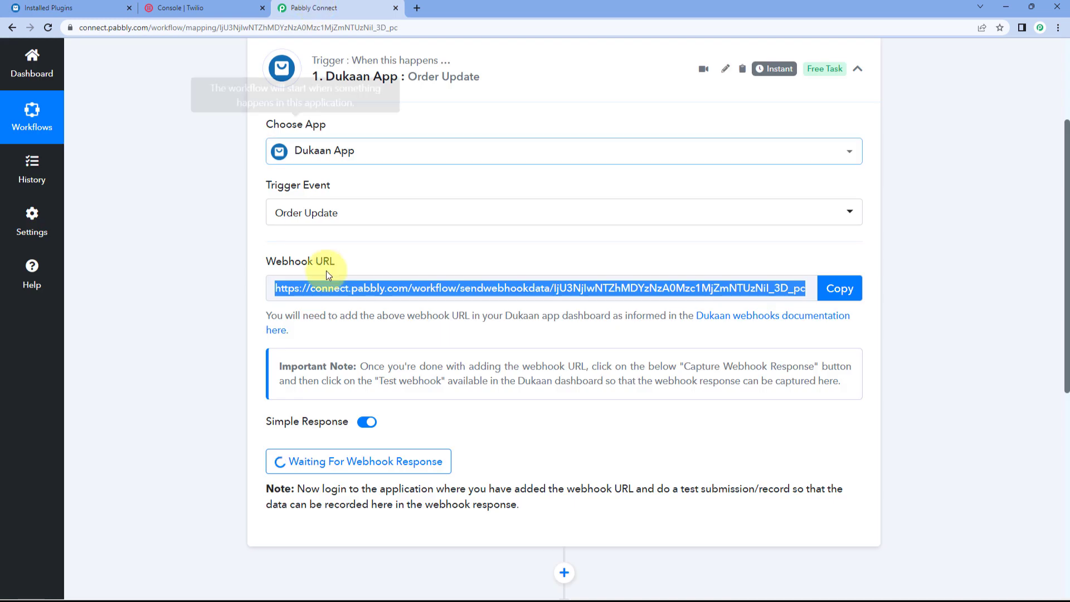
click(858, 291)
click(56, 7)
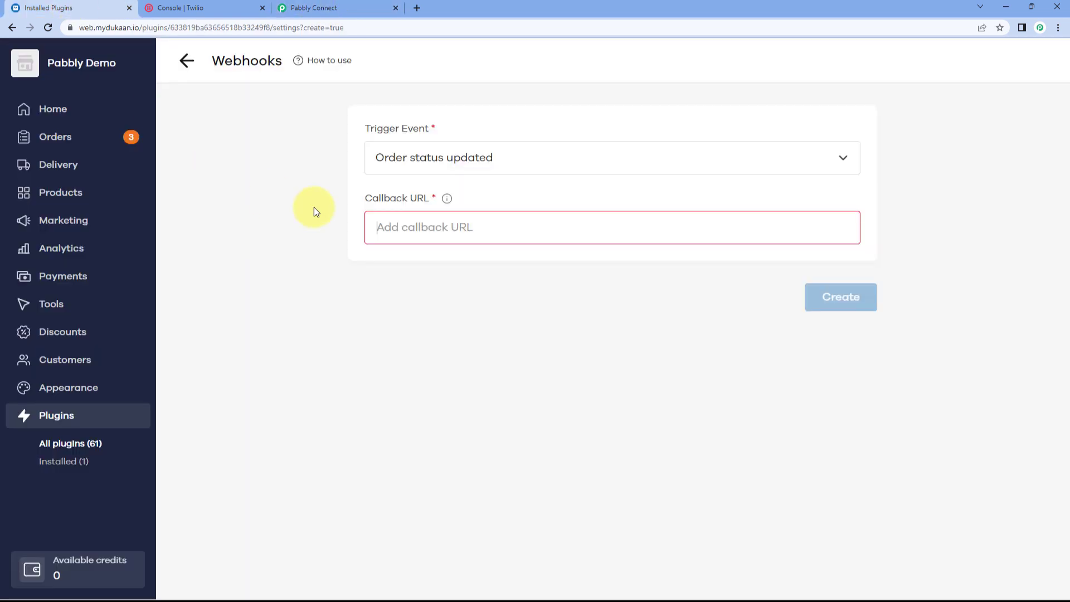
right_click(407, 227)
click(433, 316)
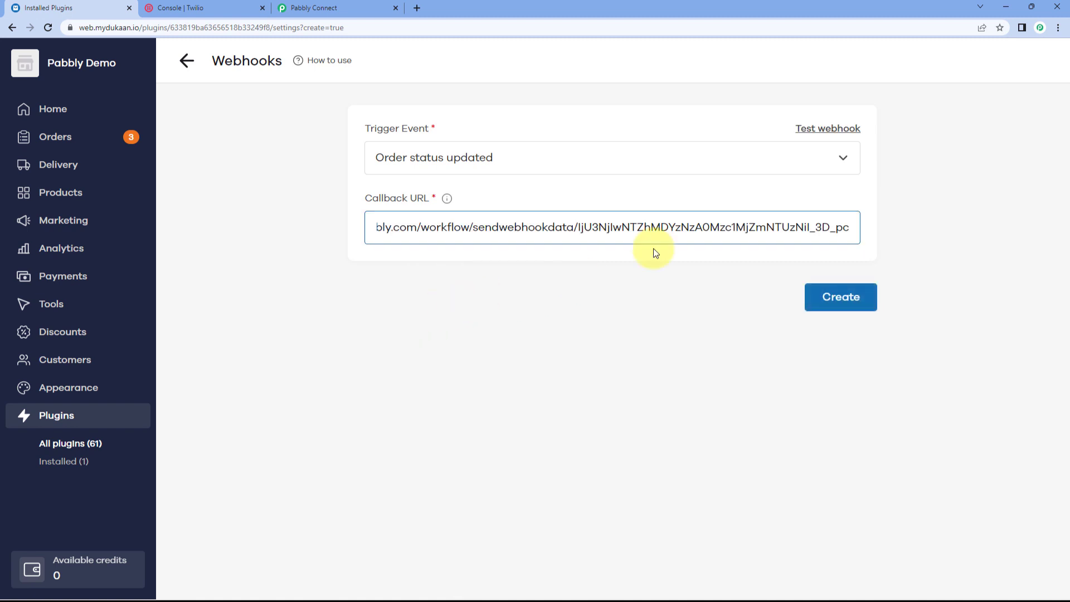
click(863, 300)
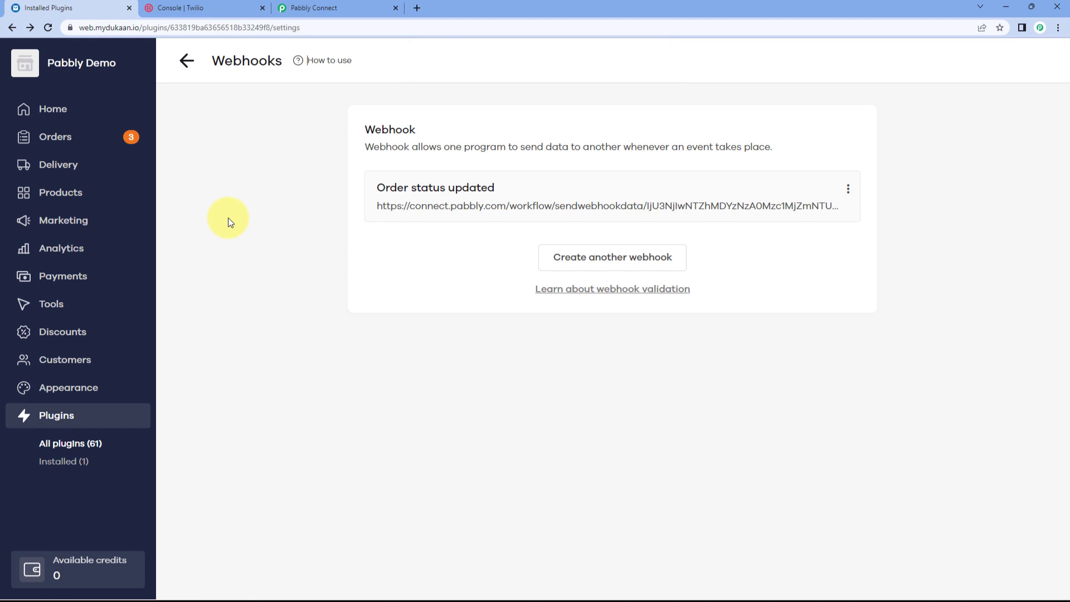
Step: Return to Pabbly Connect and check the Dukaan trigger's webhook capture status
click(339, 5)
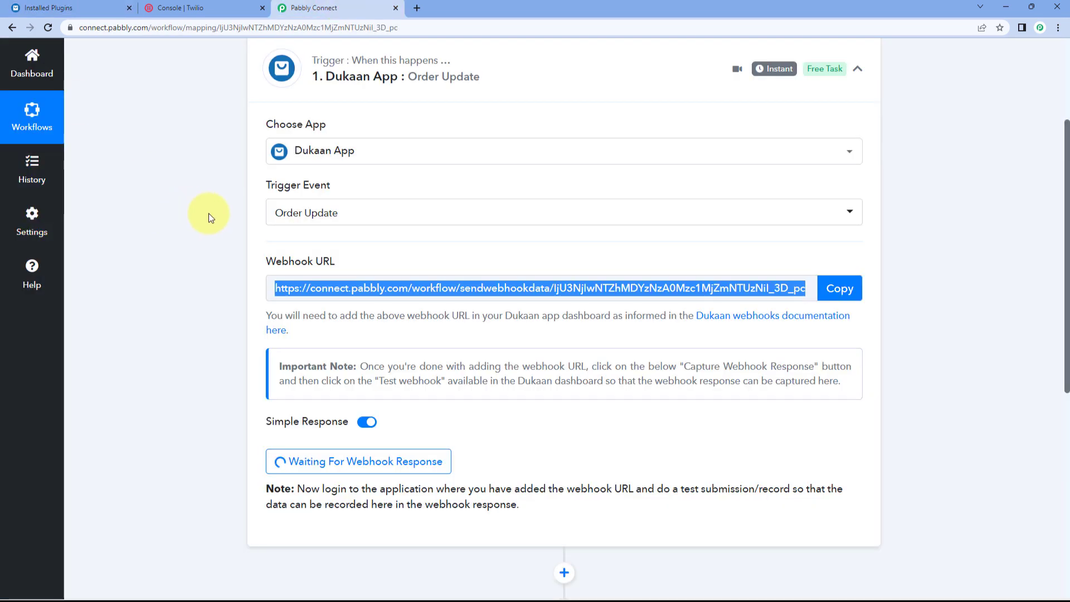
click(168, 276)
scroll(229, 276, down, 2)
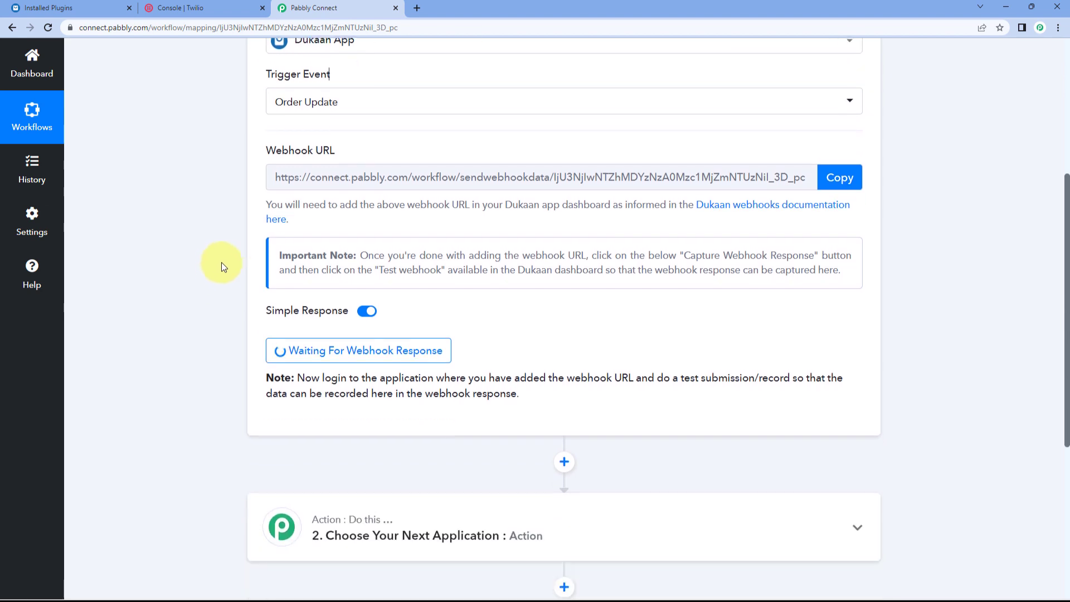
scroll(387, 297, down, 3)
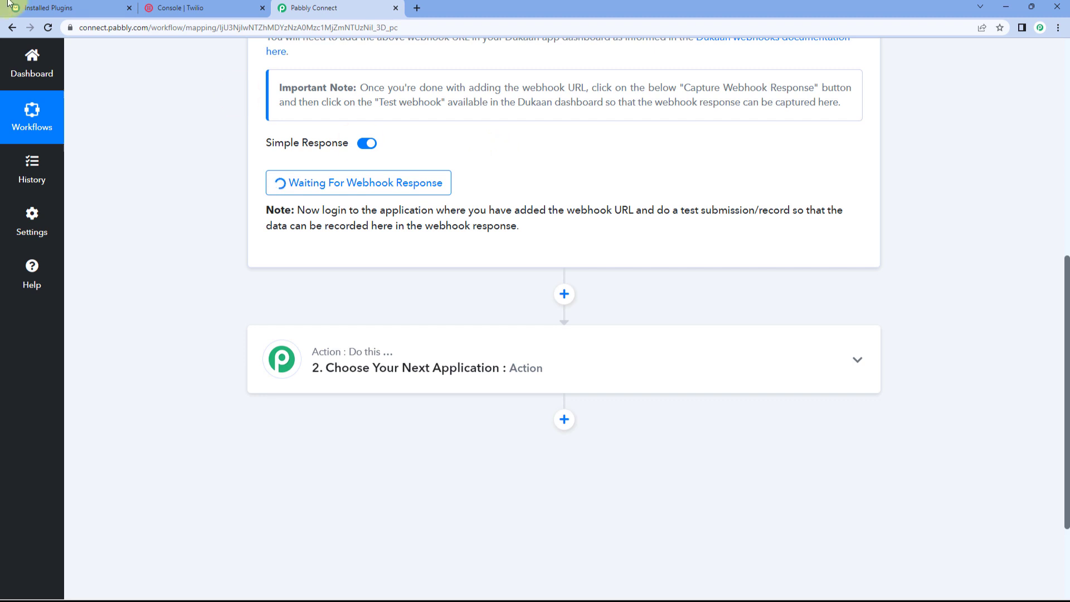
Step: Open the pending Thursday 12:26 PM order in Dukaan, review its item and customer details, and return to Pabbly Connect
click(61, 7)
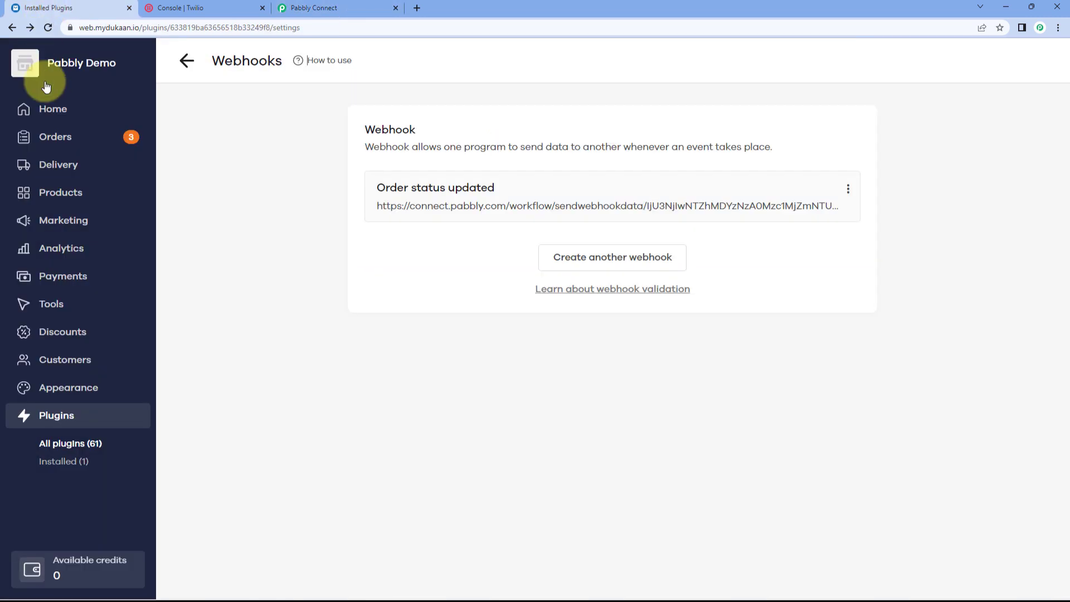
click(72, 144)
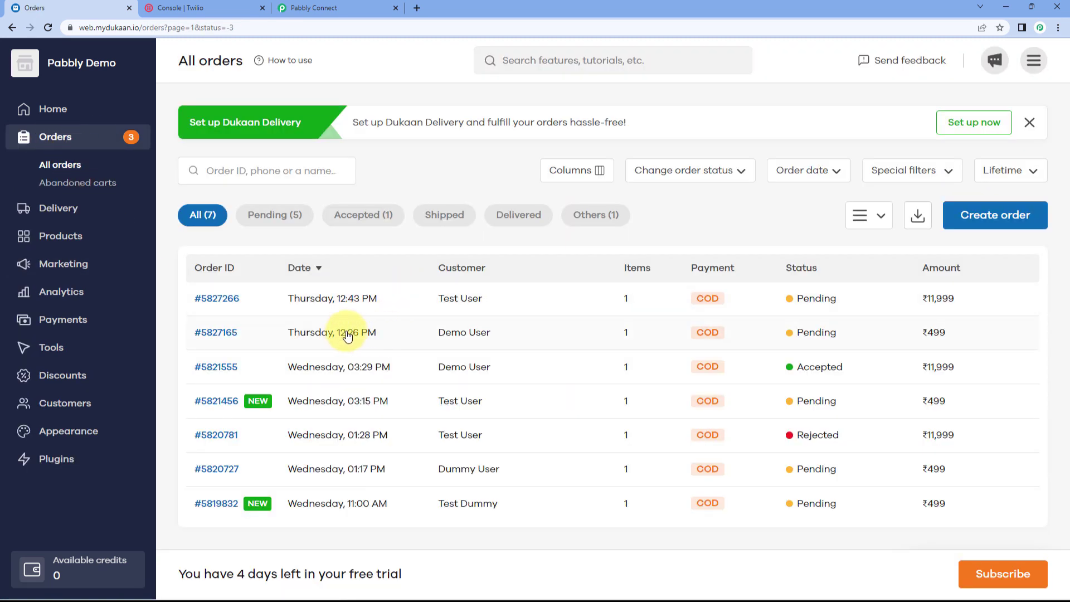
click(342, 336)
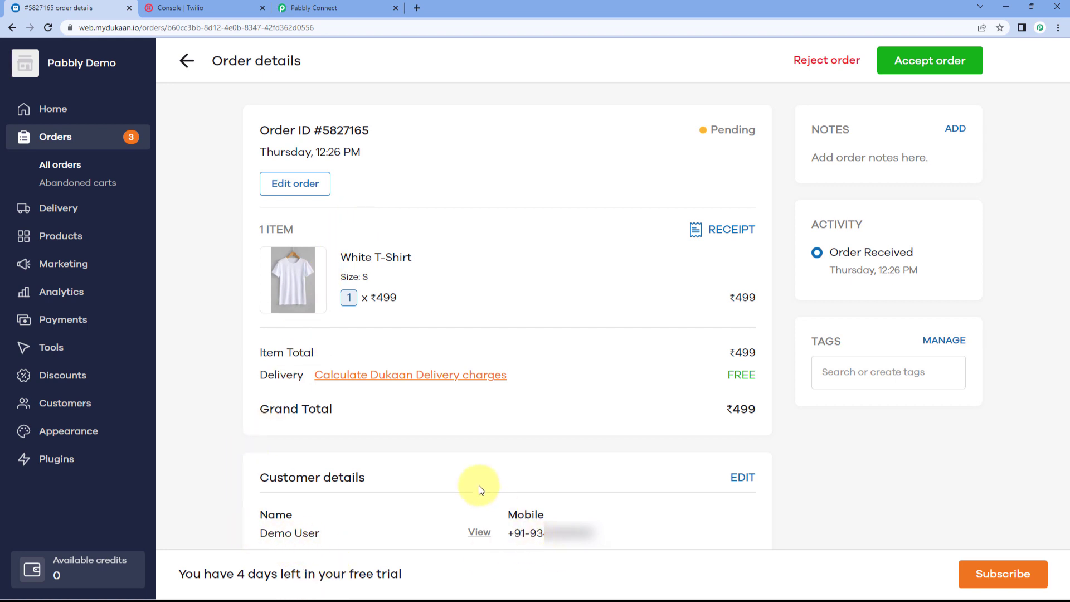
scroll(476, 451, down, 2)
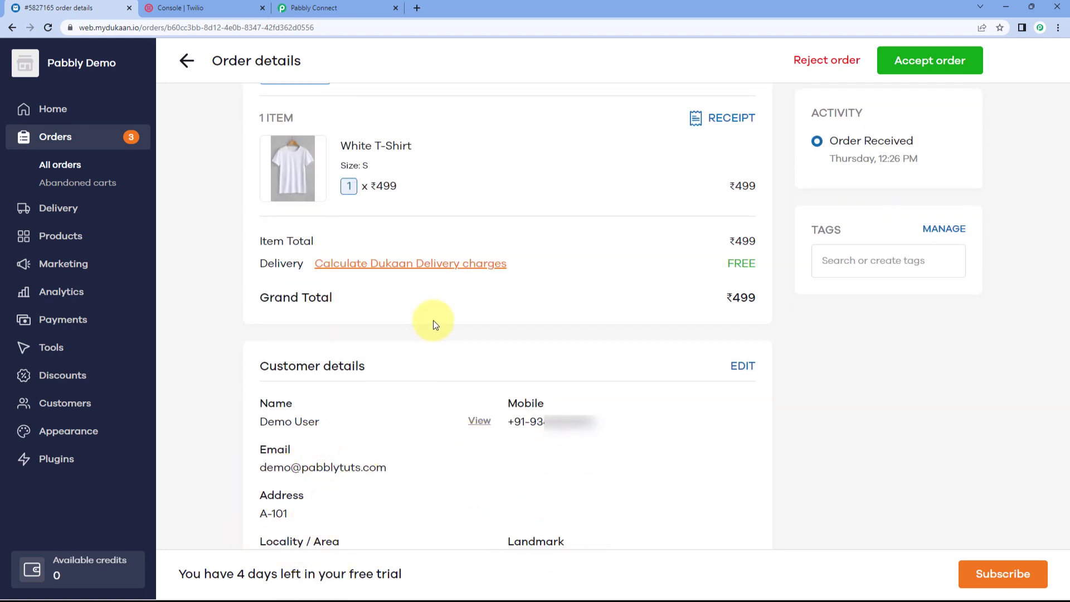
scroll(433, 320, up, 2)
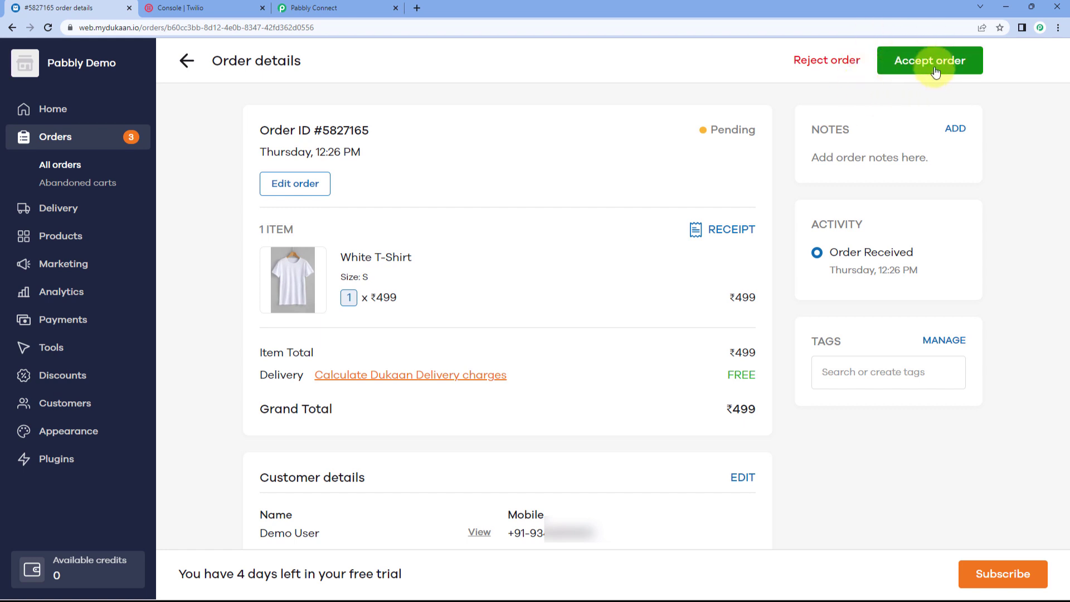
click(365, 8)
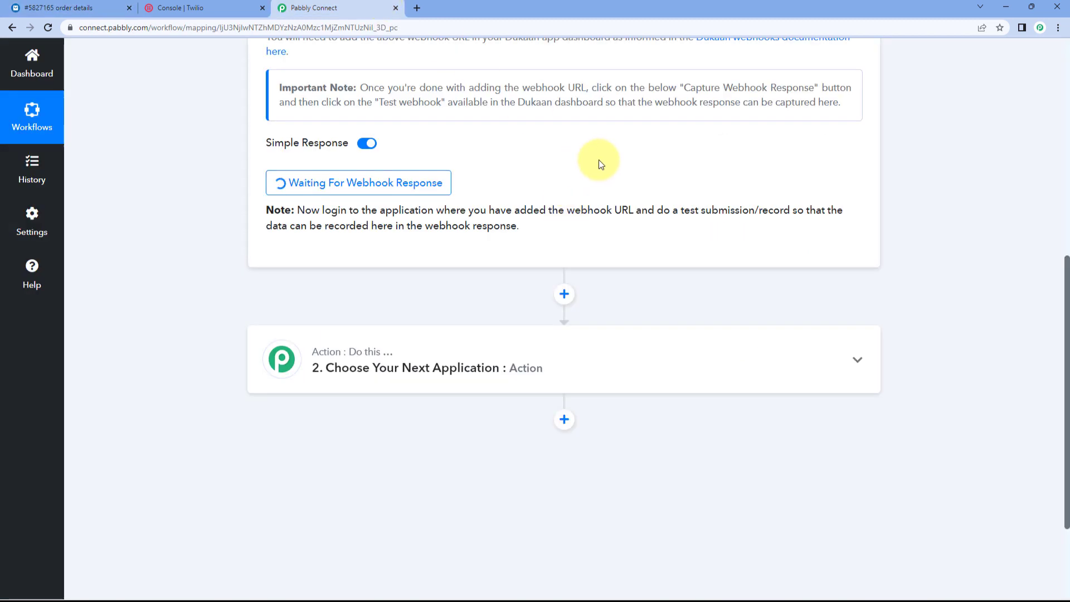
Step: Accept the pending White T-Shirt order in Dukaan and return to Pabbly Connect
click(44, 8)
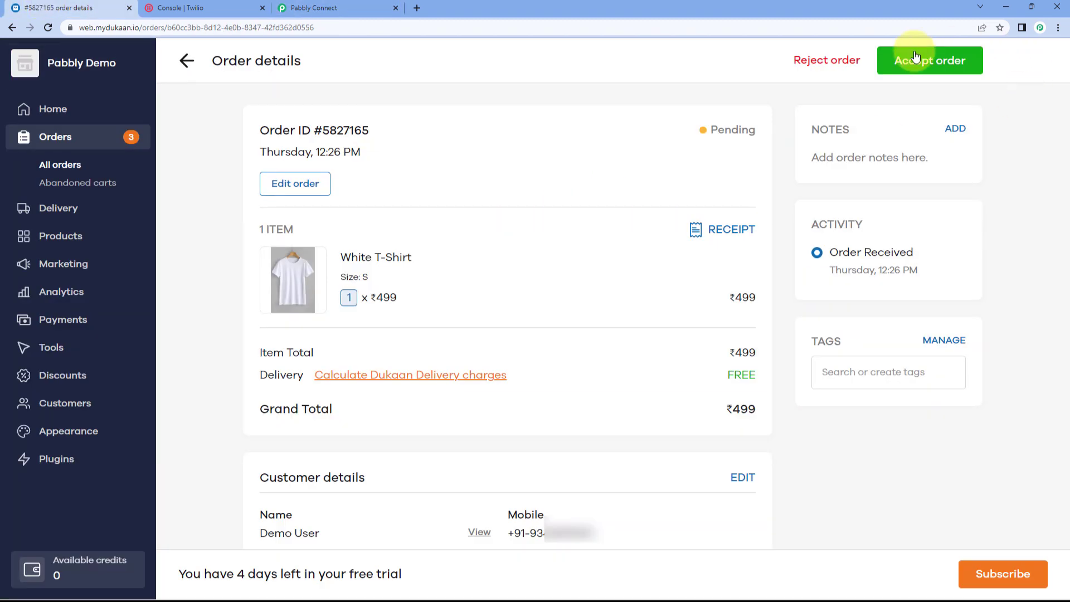
click(916, 71)
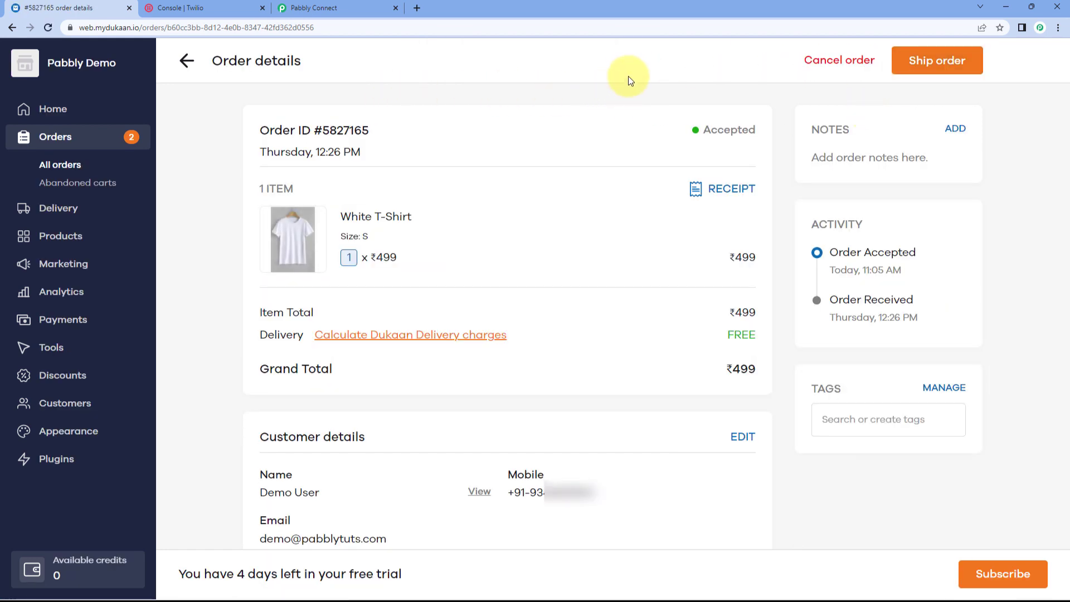
click(311, 15)
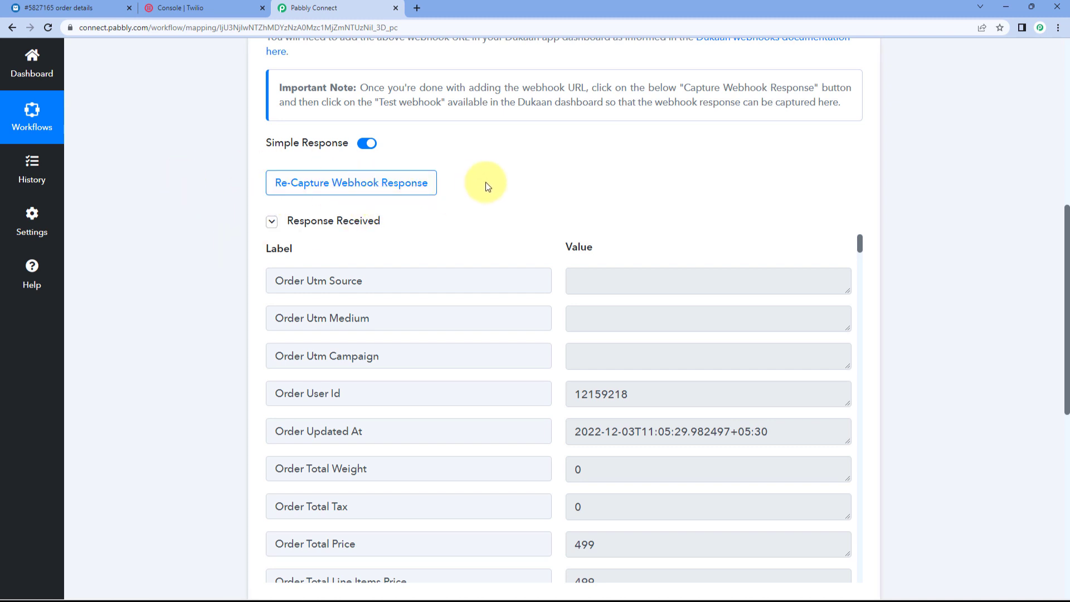
Step: Examine the order price, shipping address and phone fields in the captured Dukaan webhook response
scroll(488, 168, down, 1)
scroll(502, 152, down, 1)
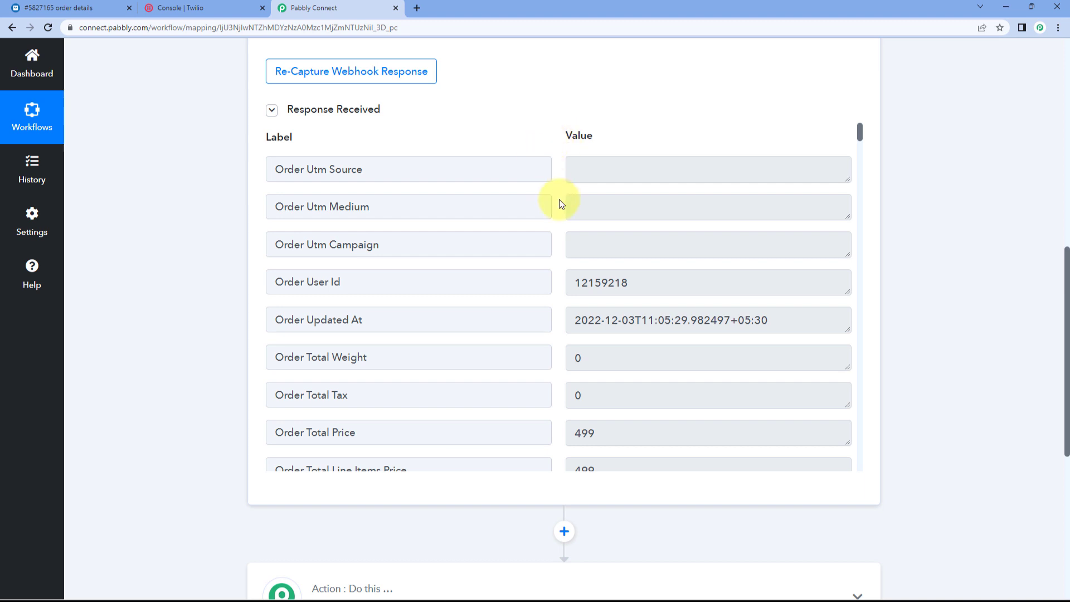
scroll(550, 244, down, 5)
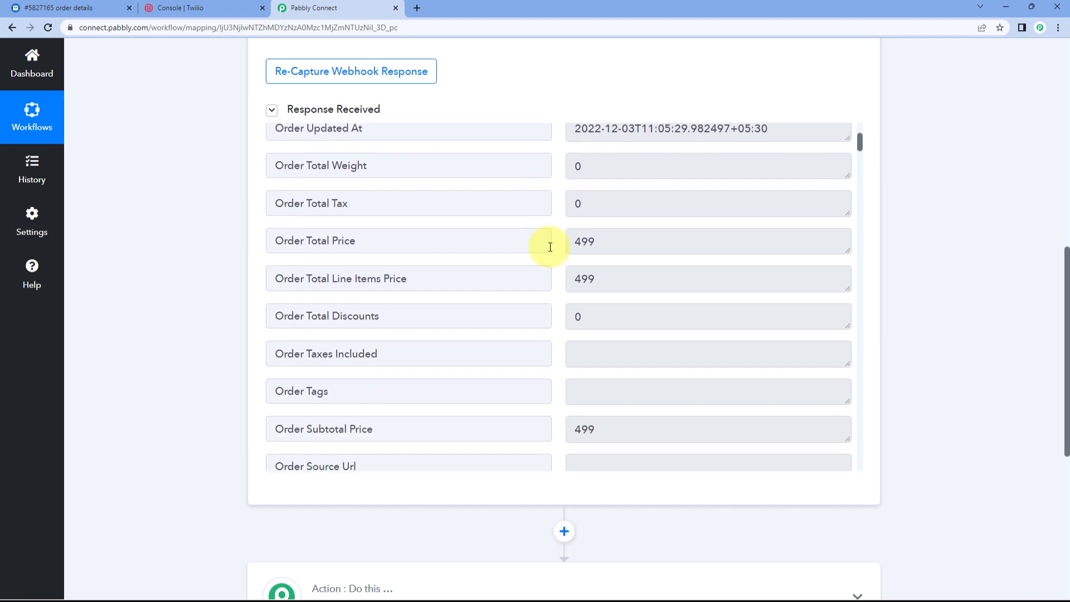
scroll(550, 247, down, 1)
drag(628, 158, 557, 157)
click(557, 157)
scroll(557, 158, down, 4)
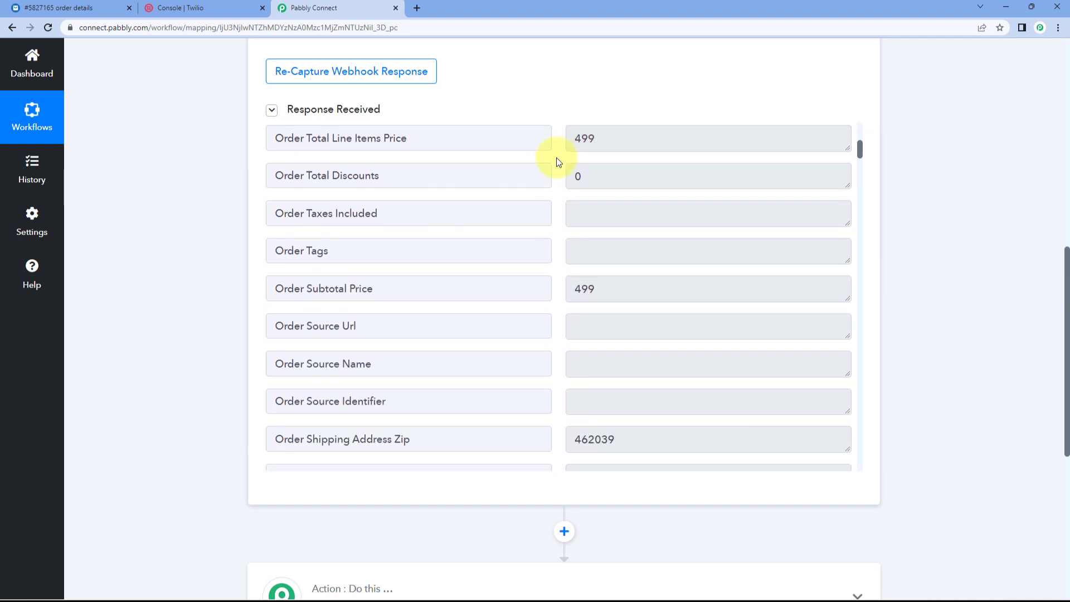
drag(649, 260, 554, 267)
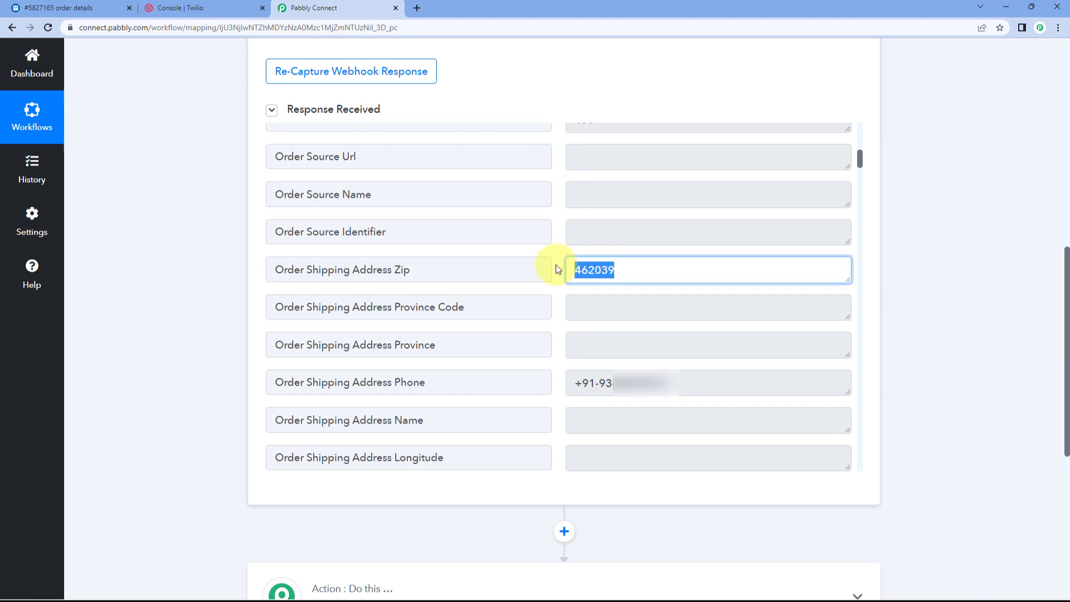
scroll(557, 262, down, 2)
drag(681, 262, 542, 267)
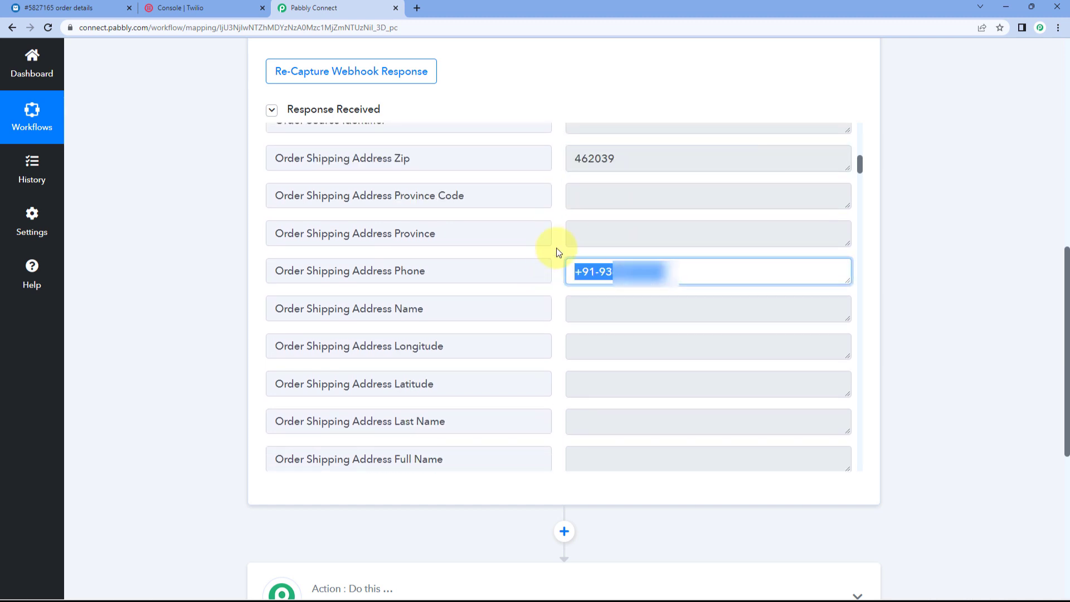
scroll(556, 247, down, 6)
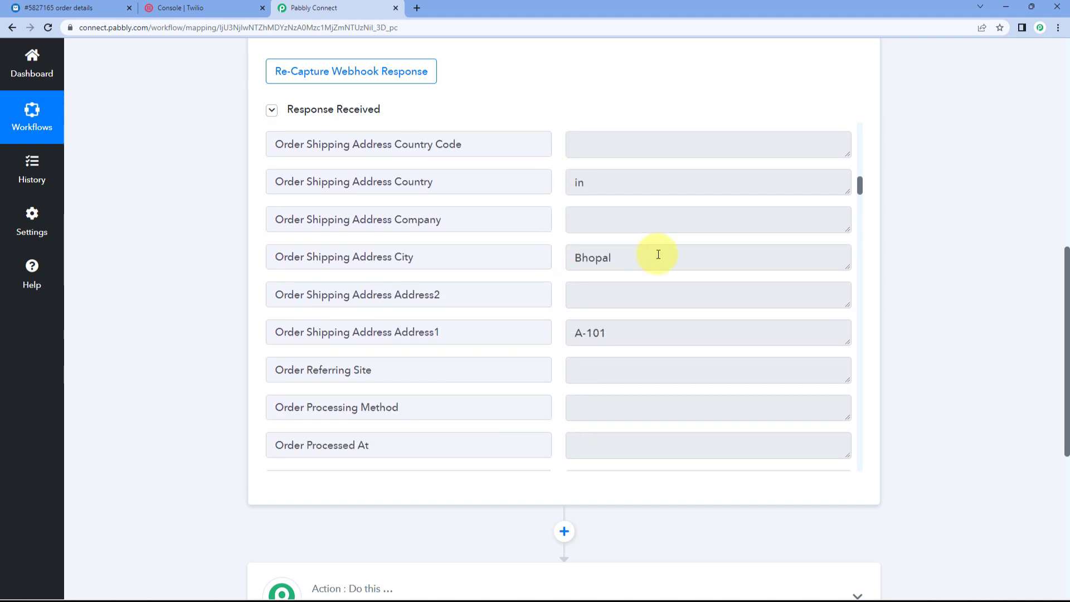
scroll(605, 254, down, 2)
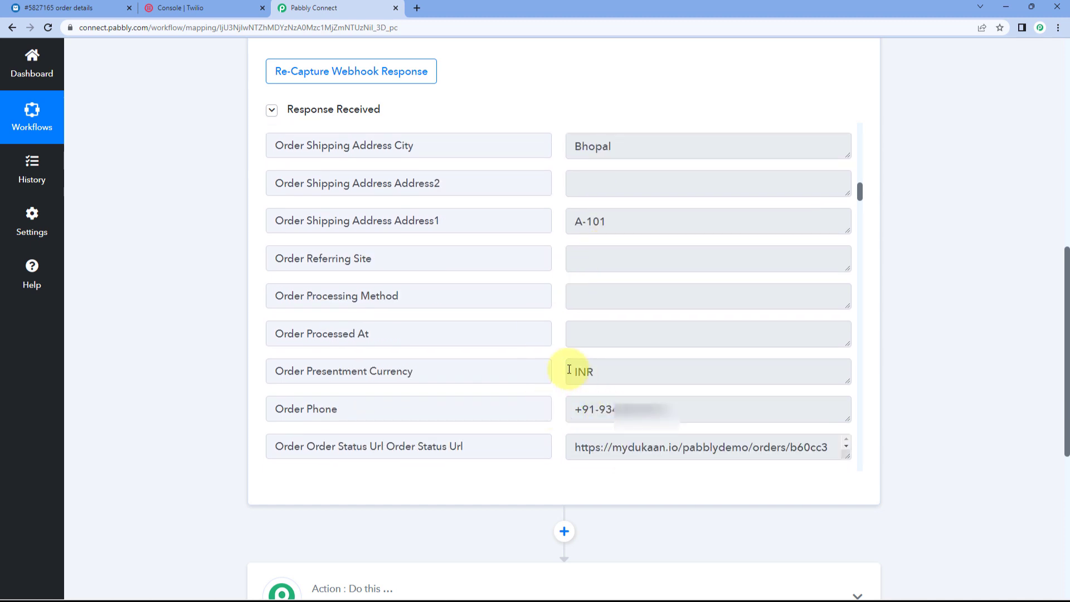
scroll(567, 368, down, 2)
Step: Enlarge the value box of the Order Status Url field to show the whole link
click(692, 292)
click(597, 337)
click(482, 335)
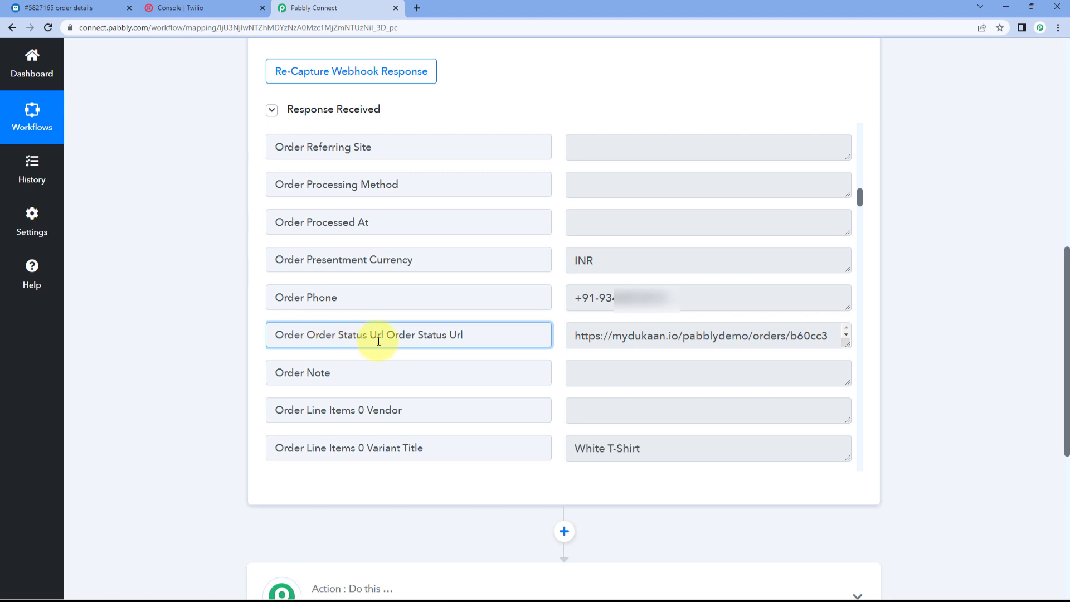
click(583, 337)
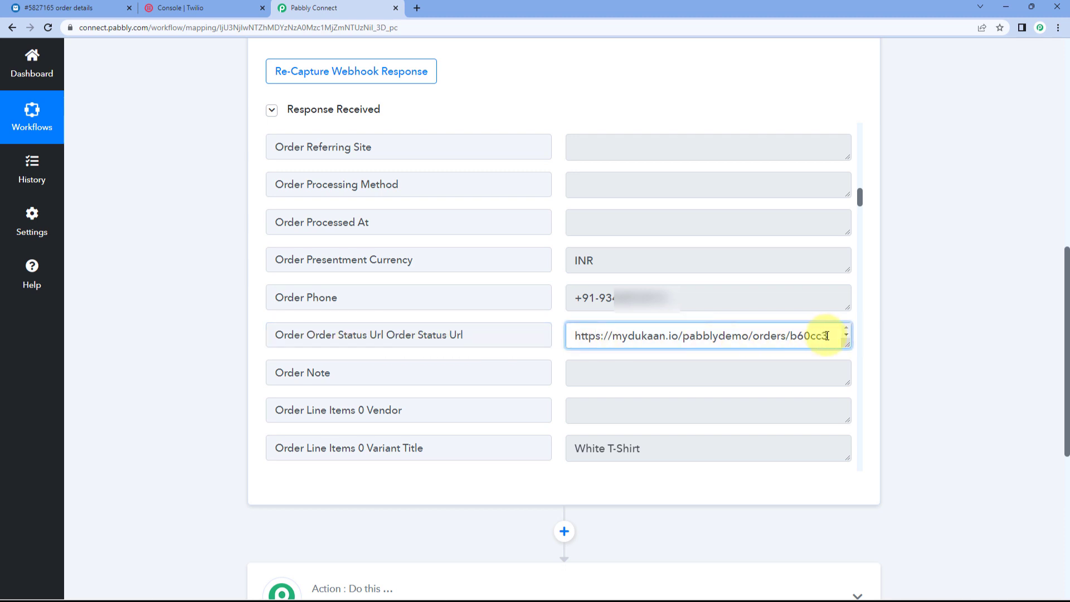
drag(846, 342, 845, 393)
Step: Copy the order status URL from the webhook response and open it in a new browser tab
drag(764, 359, 560, 339)
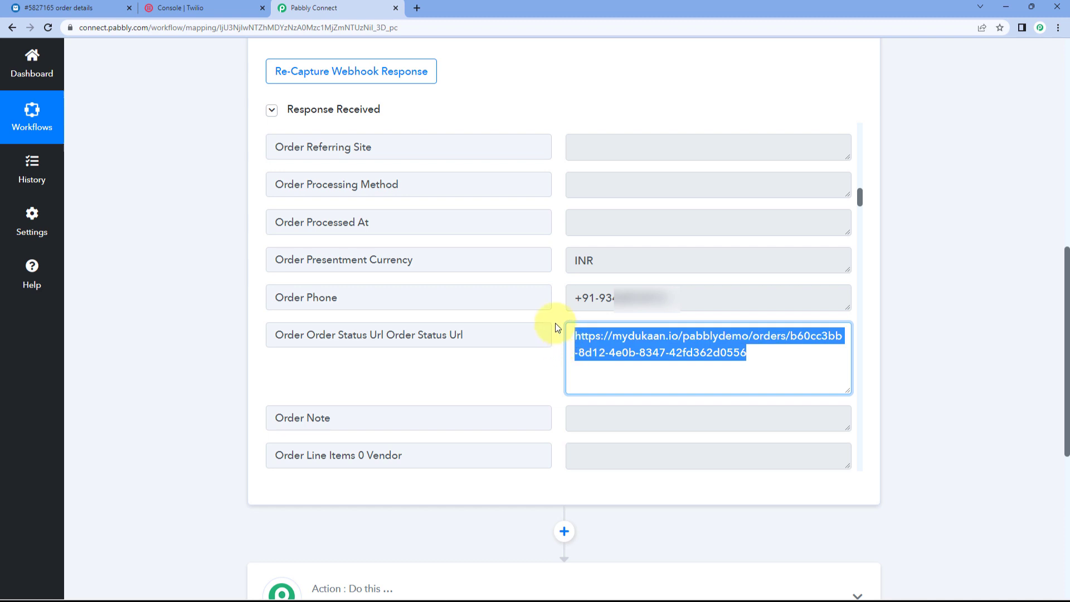
right_click(620, 344)
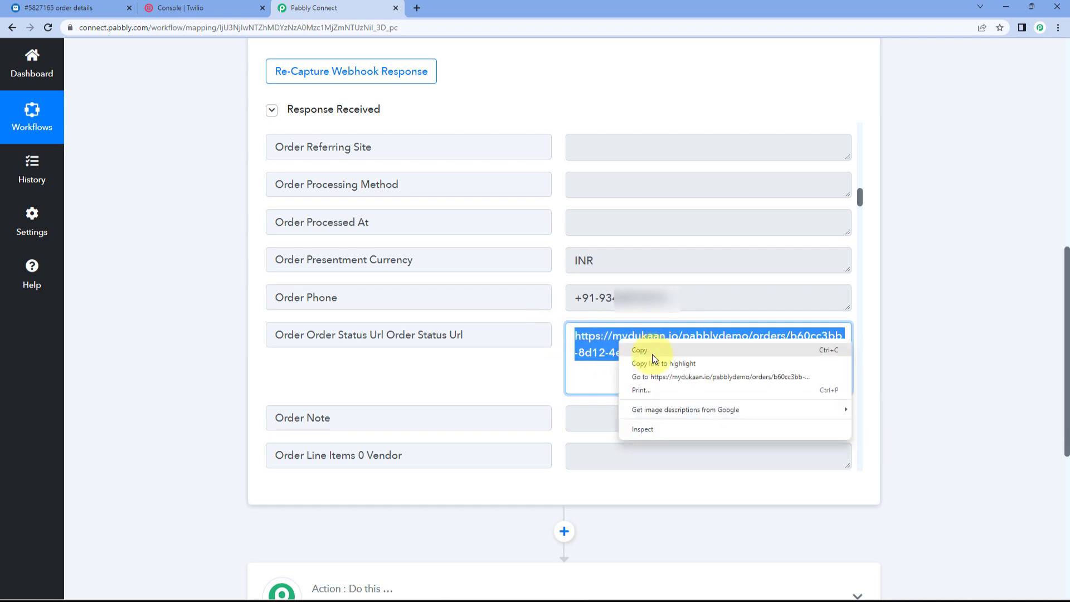
click(652, 353)
click(417, 8)
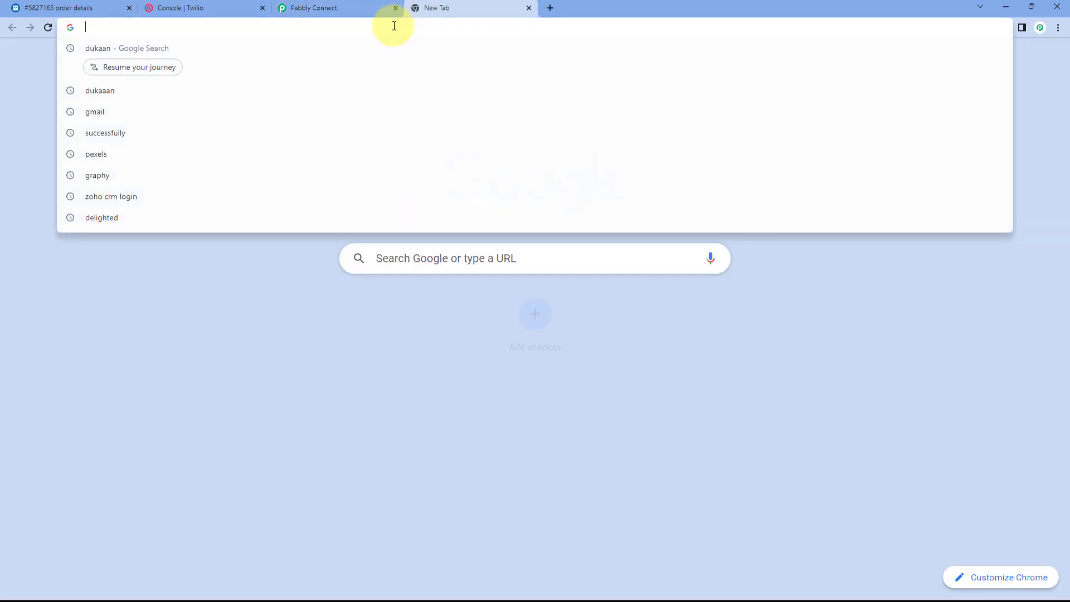
right_click(394, 25)
click(427, 105)
key(Return)
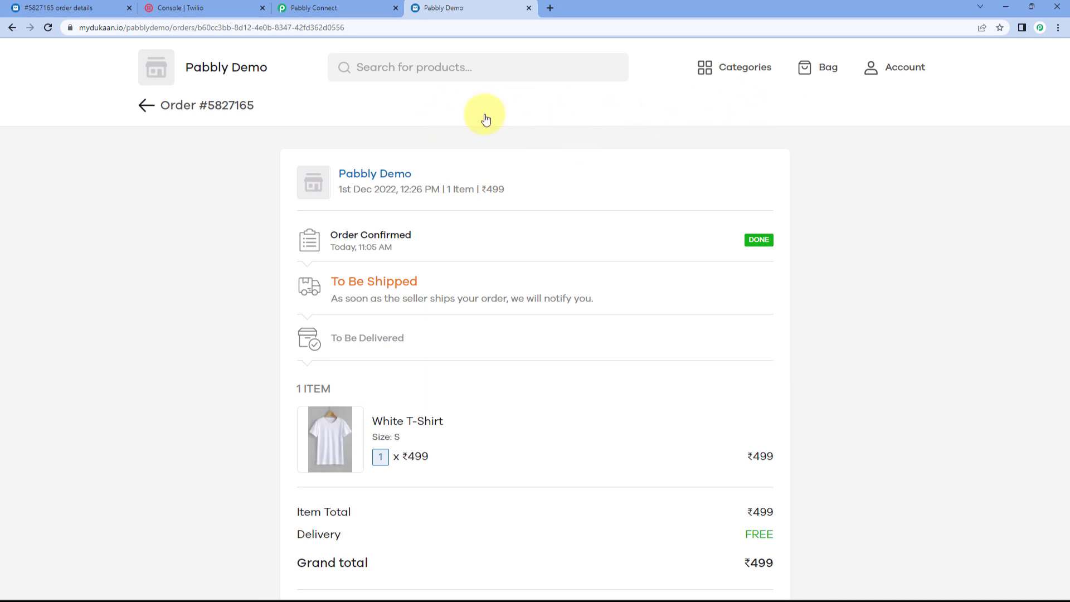
Step: Compare the customer's order tracking page with the Dukaan order details, and return to the webhook response in Pabbly Connect
click(359, 7)
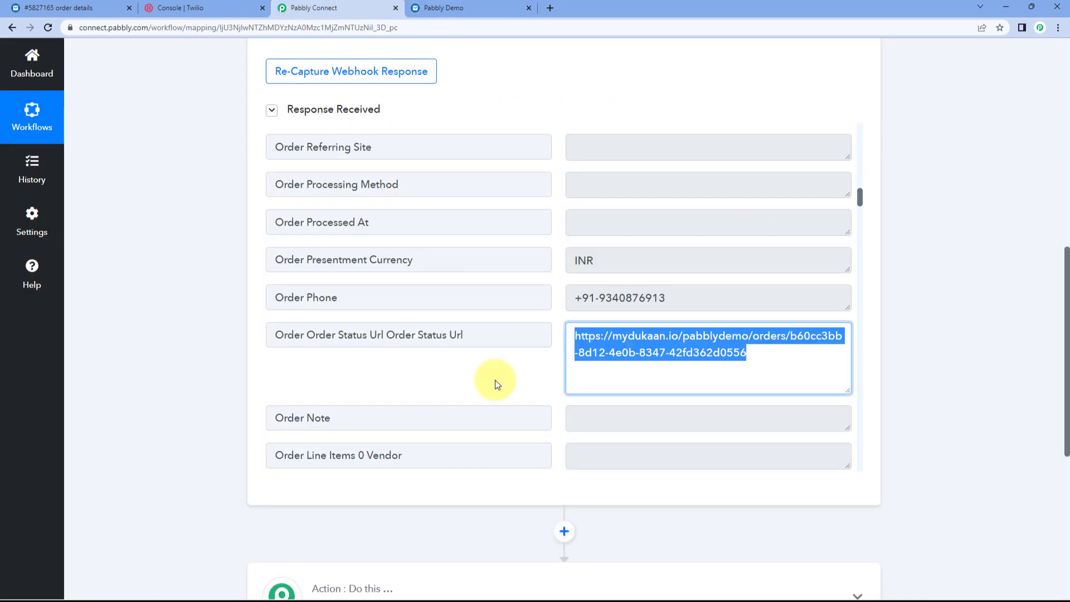
click(552, 324)
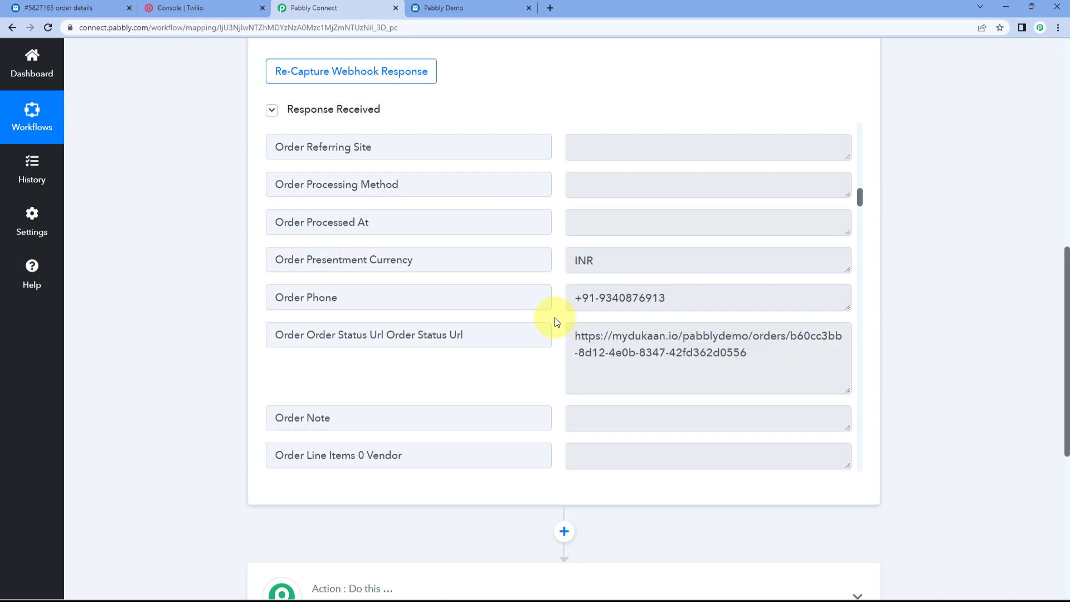
click(509, 7)
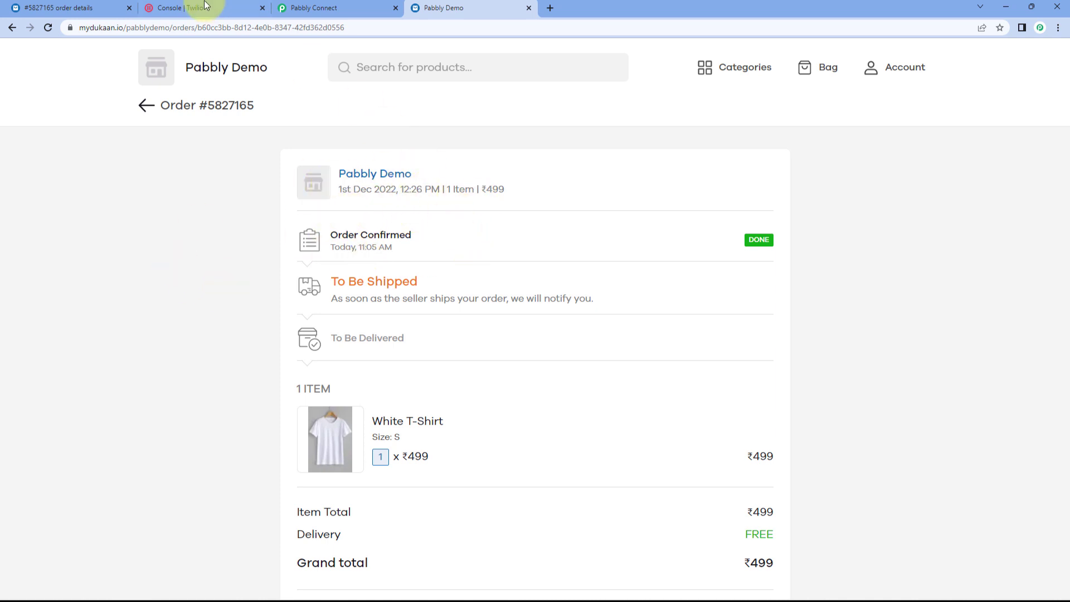
click(72, 8)
click(454, 7)
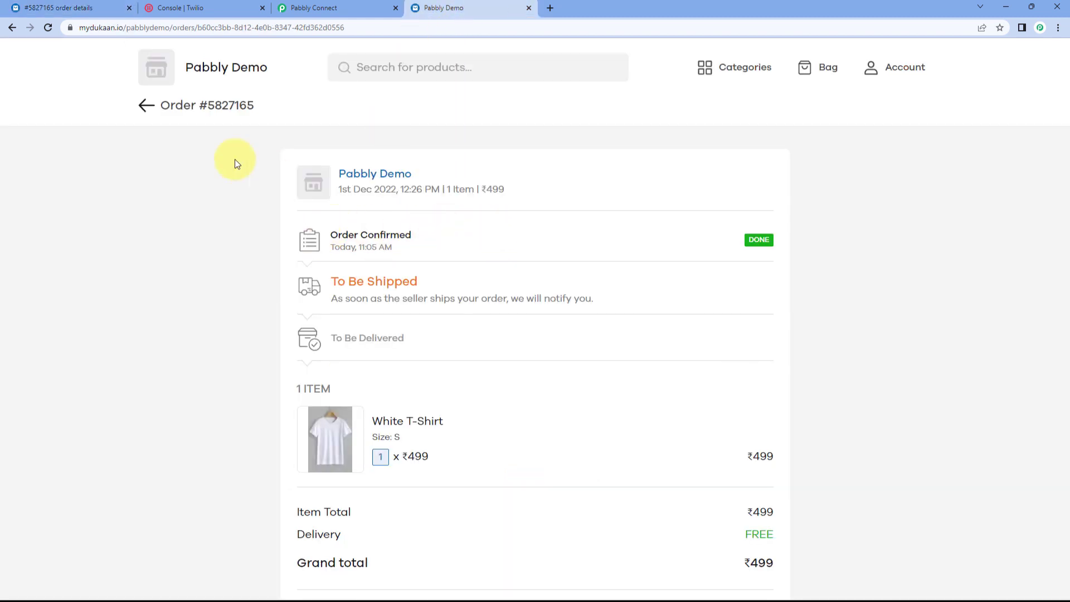
key(ctrl+Tab)
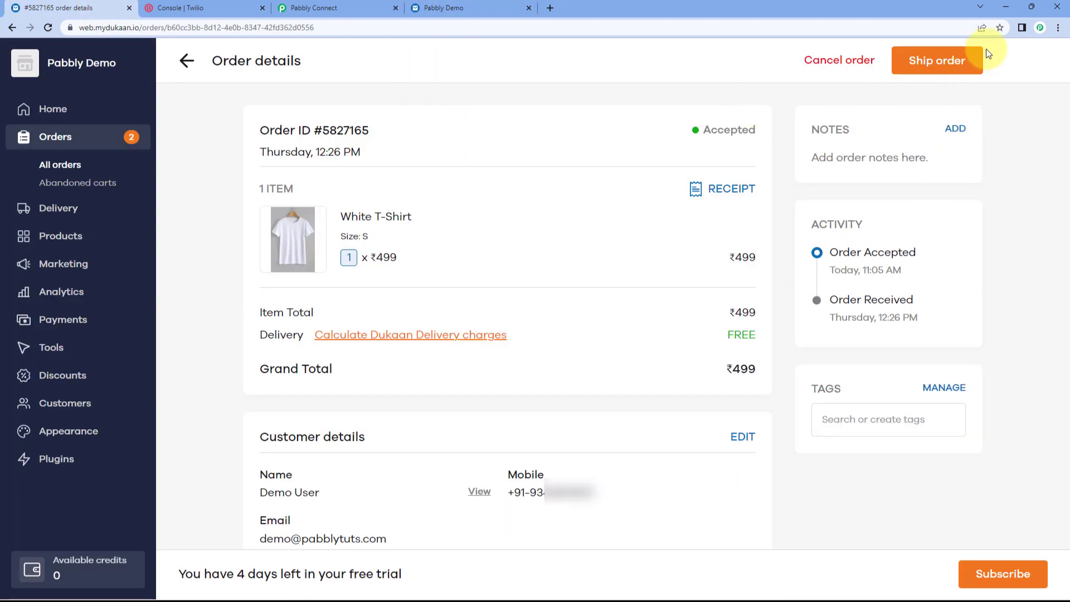
click(505, 7)
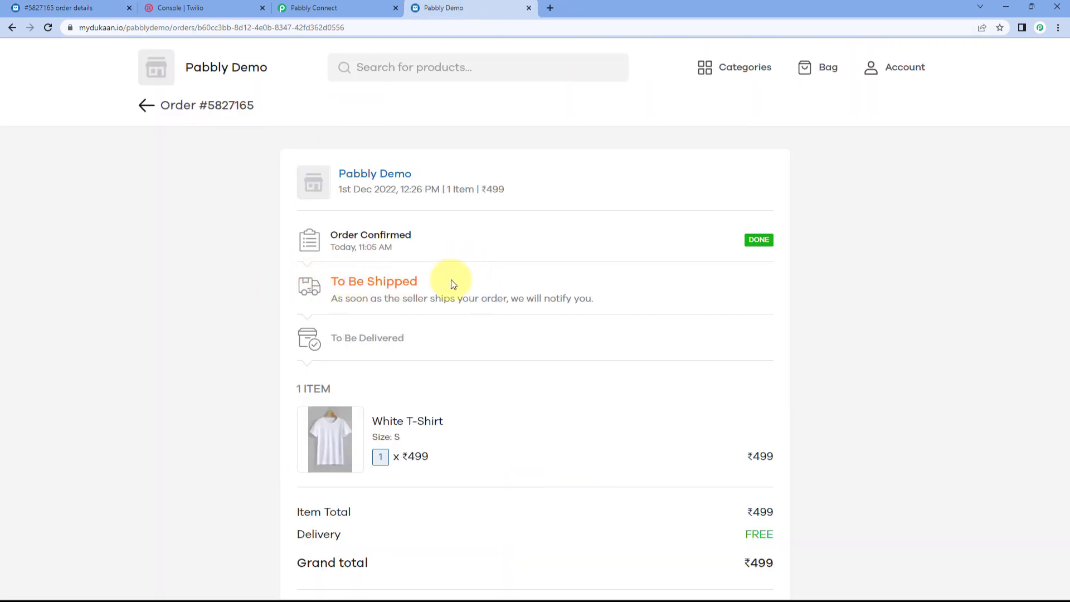
click(343, 10)
Step: Examine the line item's title, quantity, product ID and price and the order email in the webhook response
scroll(510, 252, down, 2)
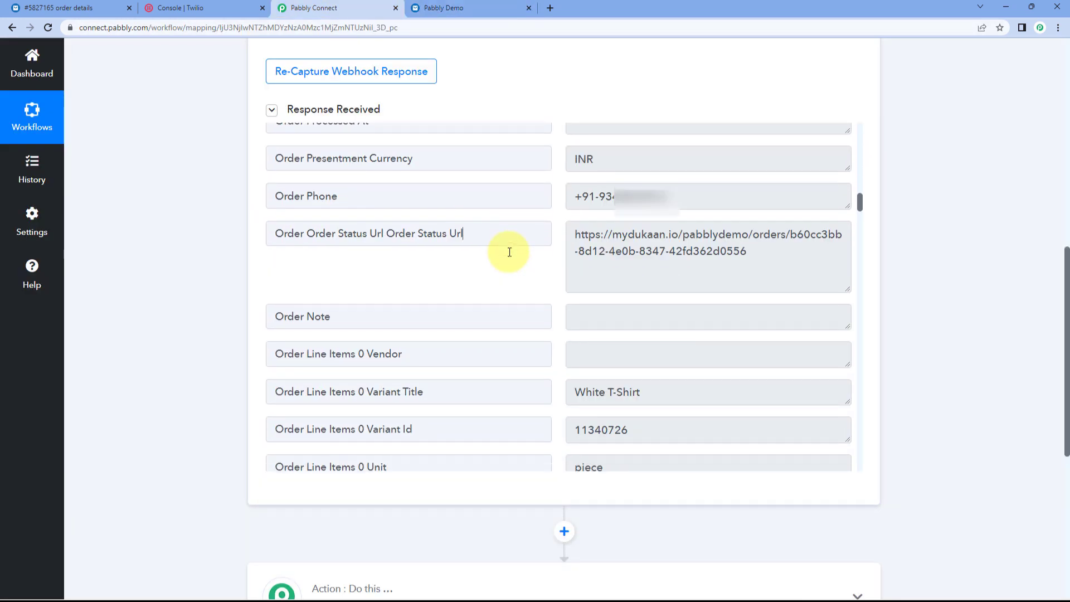
scroll(510, 252, down, 1)
drag(666, 379, 556, 351)
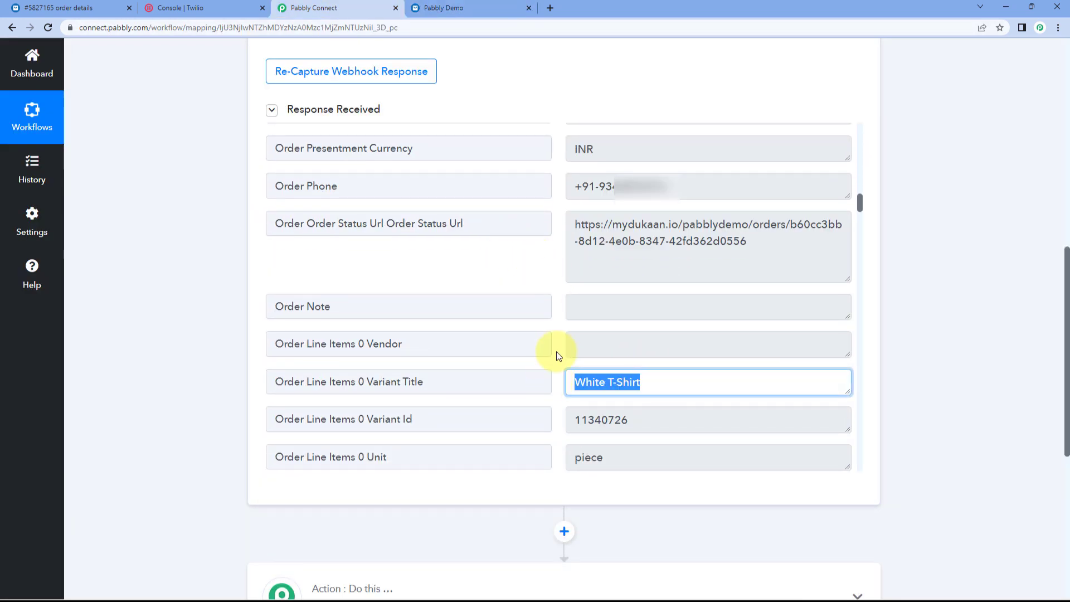
click(558, 347)
scroll(557, 347, down, 2)
scroll(558, 347, down, 1)
scroll(557, 351, down, 1)
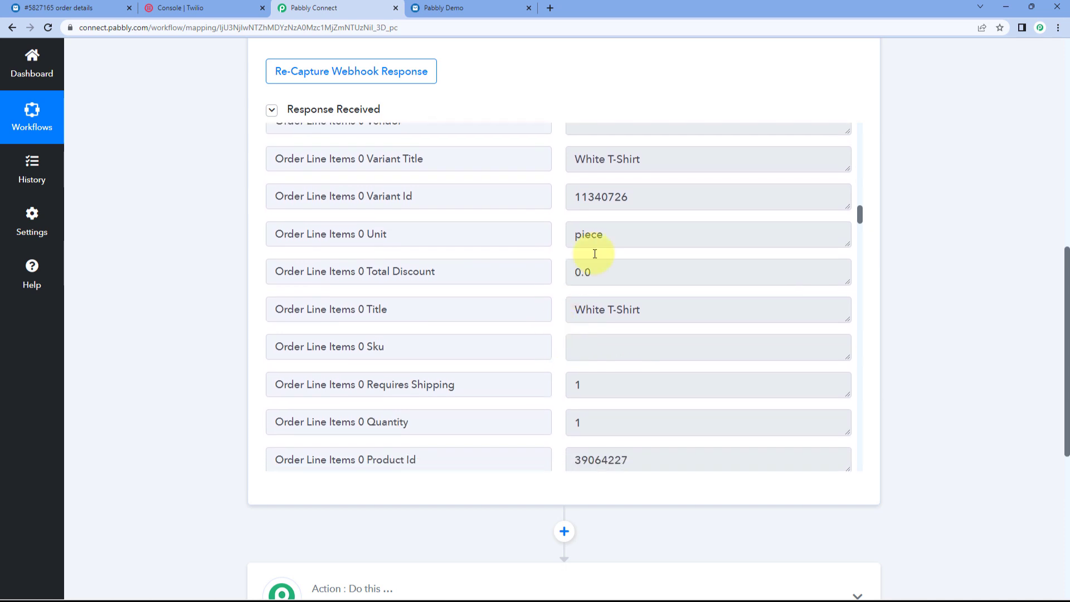
drag(612, 413, 540, 416)
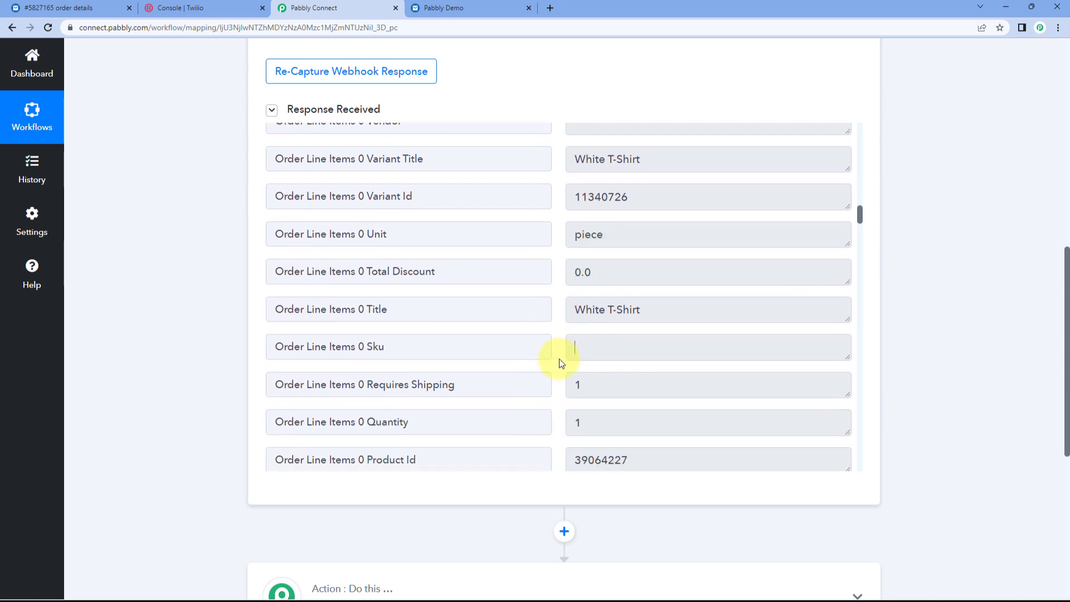
scroll(559, 361, down, 3)
drag(621, 293, 538, 304)
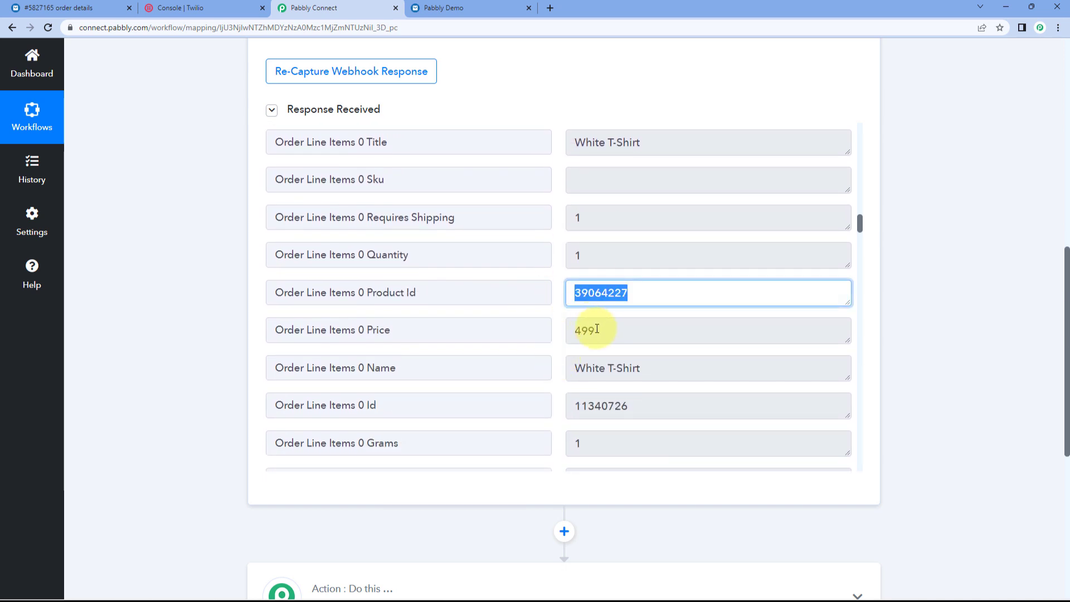
scroll(578, 329, down, 5)
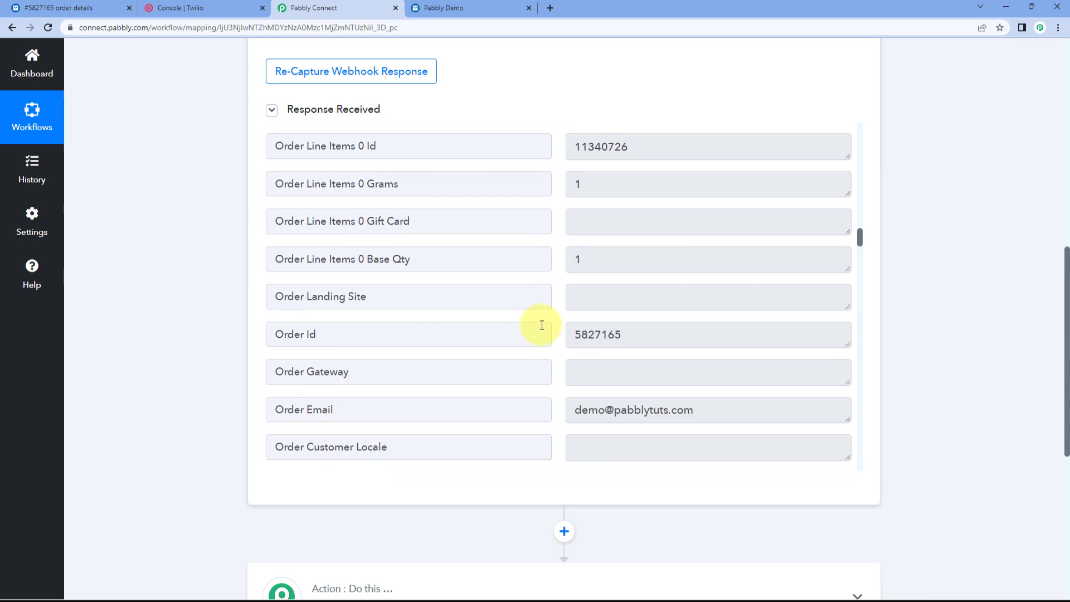
drag(720, 390, 574, 323)
scroll(574, 323, down, 2)
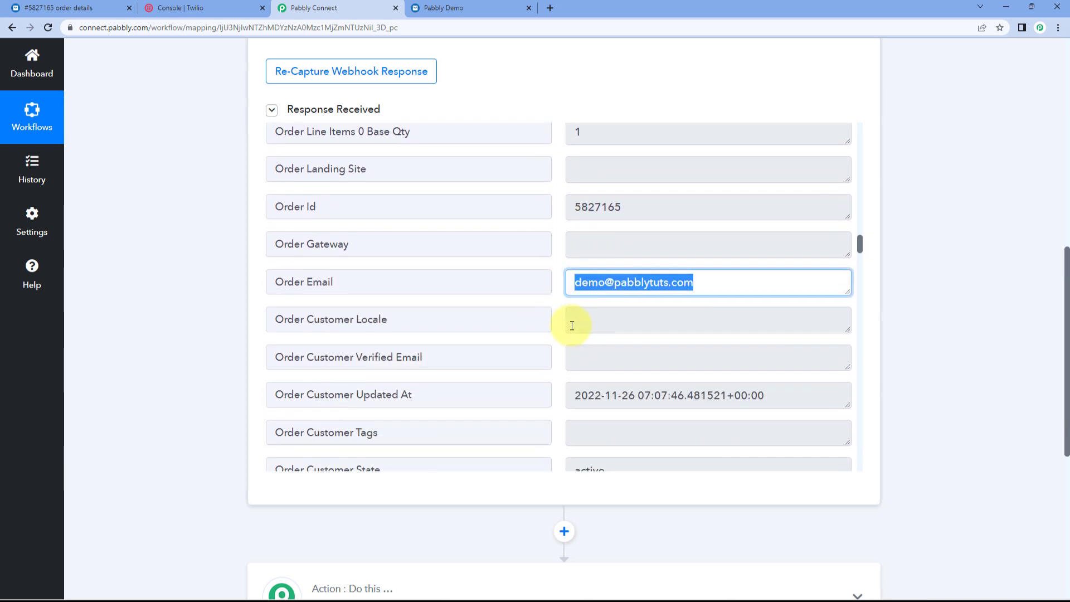
click(562, 325)
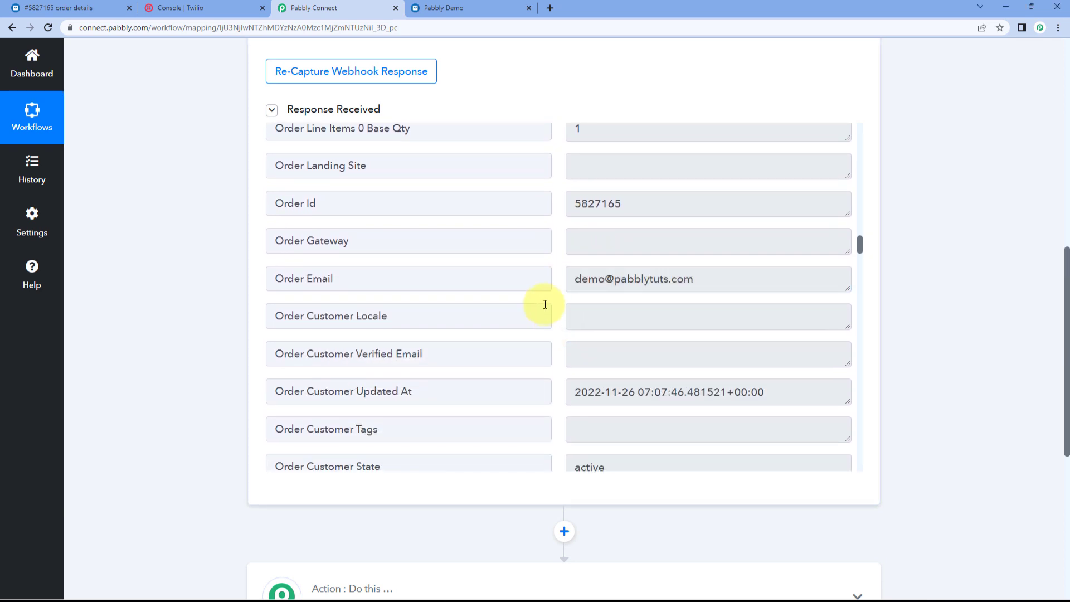
Step: Go back to the Order Status Url field in the webhook response and review its link
scroll(552, 312, up, 13)
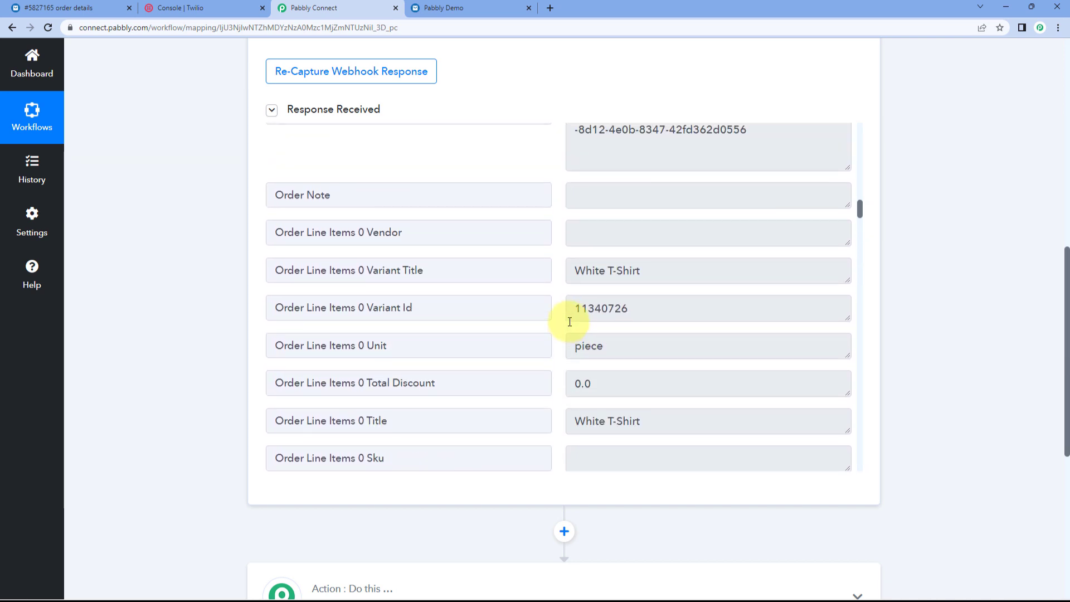
scroll(570, 321, up, 4)
drag(576, 334, 744, 347)
click(568, 285)
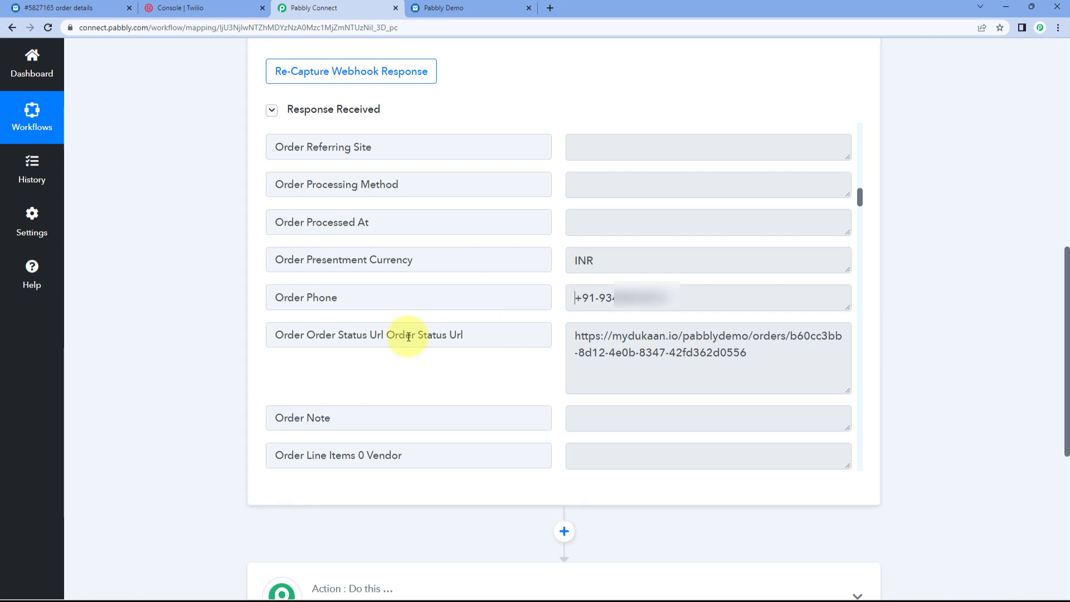
Step: Choose Twilio as the application for the workflow's second step, the action after the Dukaan trigger
scroll(199, 340, down, 7)
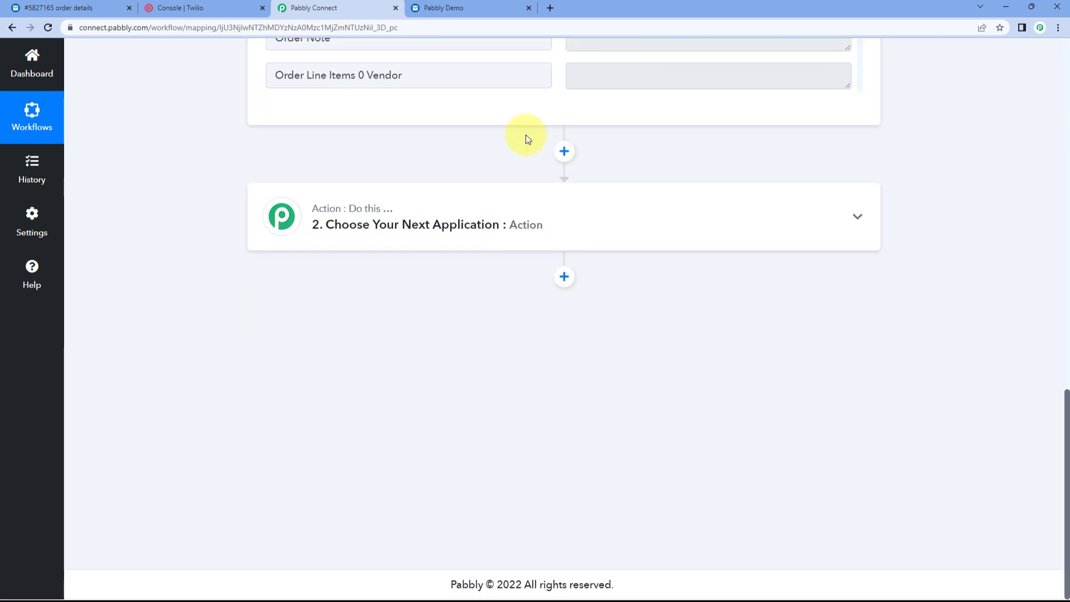
click(540, 204)
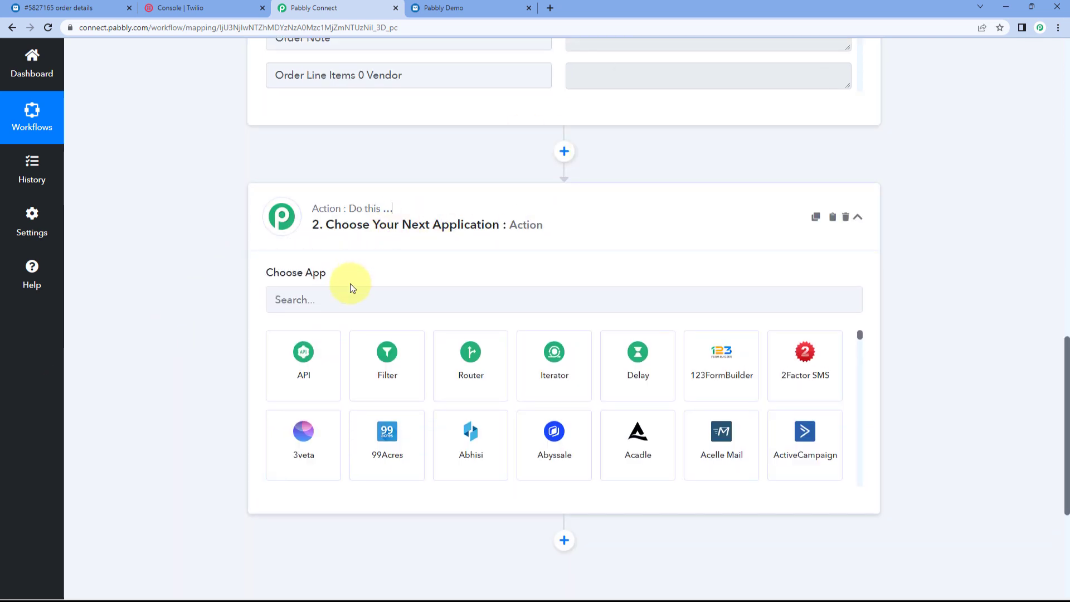
click(346, 293)
text(y)
key(BackSpace)
text(Twilio)
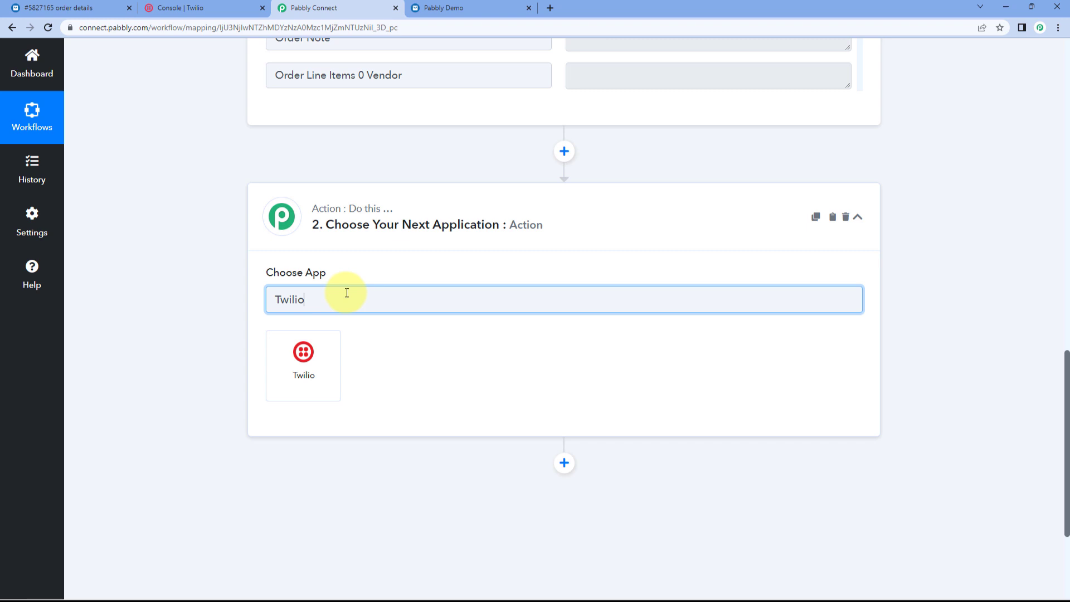
click(300, 354)
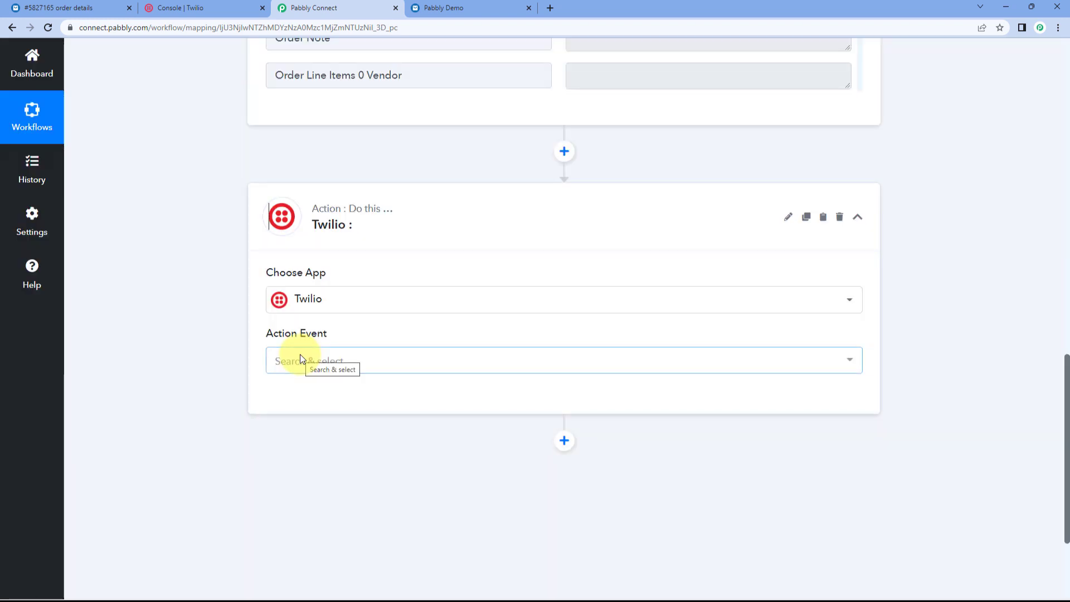
Step: Set the Twilio action event to Send SMS Message
click(300, 359)
scroll(220, 423, down, 2)
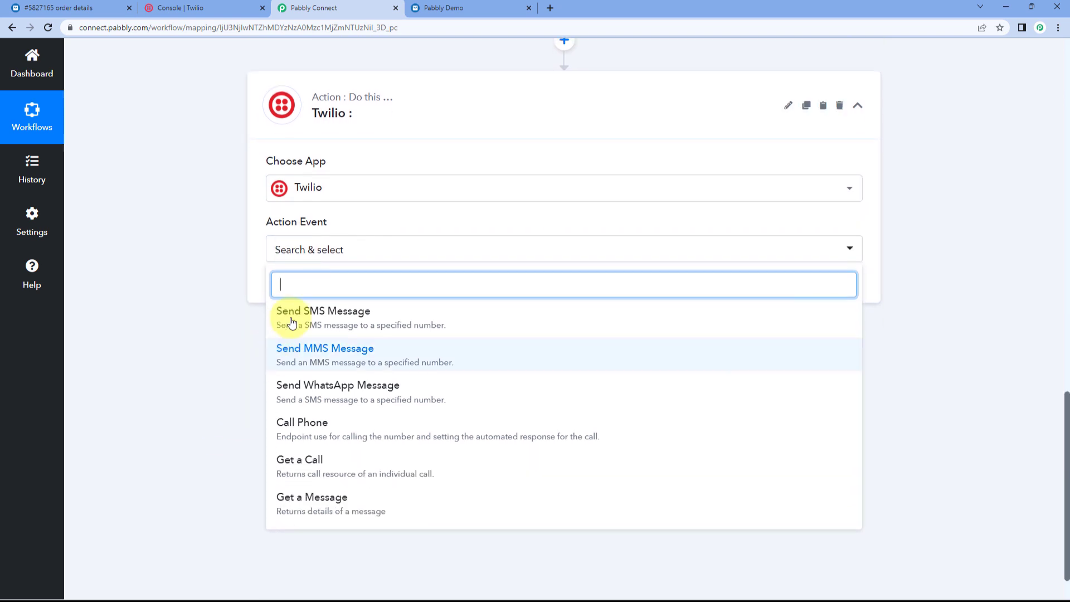
click(374, 310)
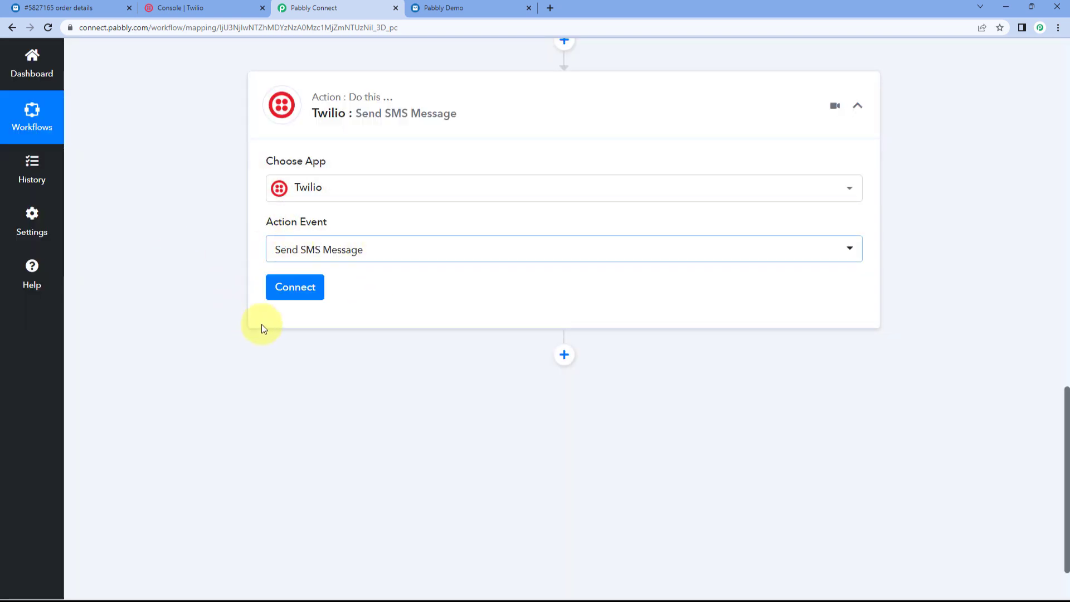
Step: Start connecting a Twilio account to the action with the Add New Connection option
click(297, 287)
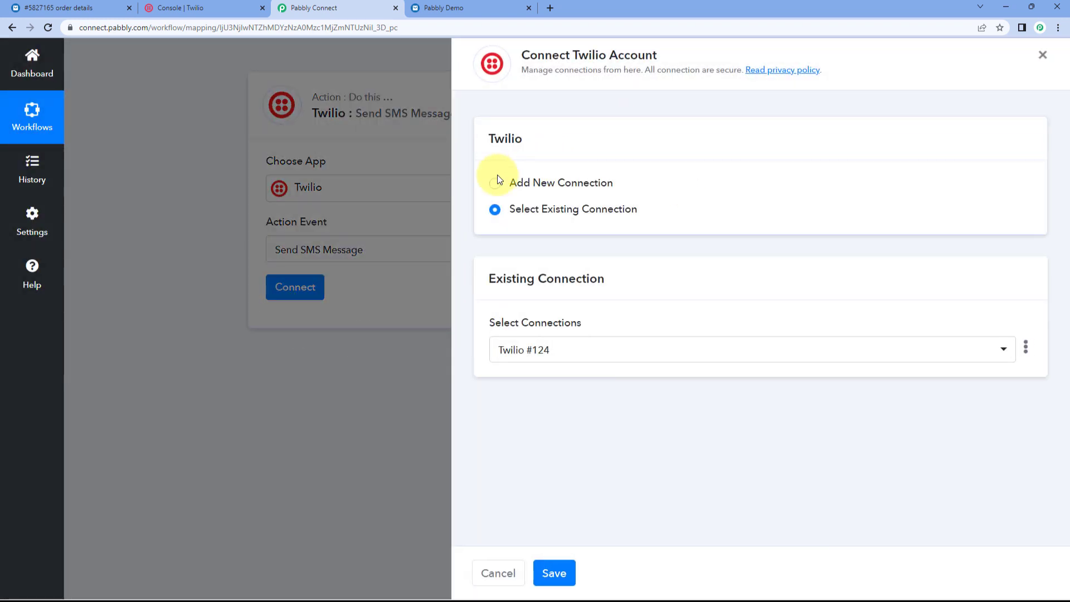
click(495, 184)
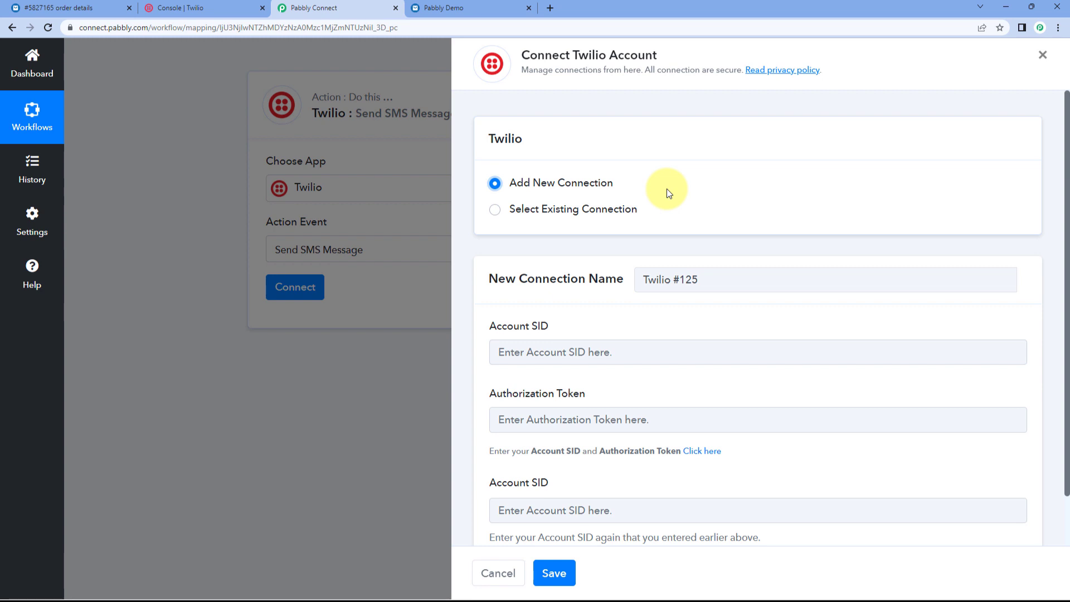
scroll(666, 189, down, 1)
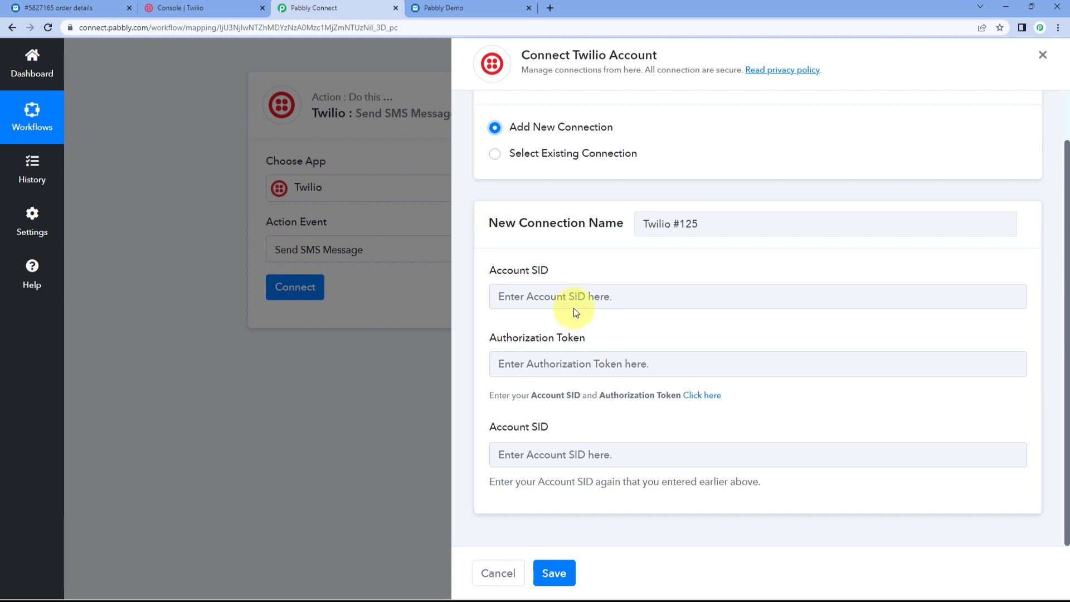
Step: Switch to the Twilio console and copy the Account SID from the Account Info section
click(189, 6)
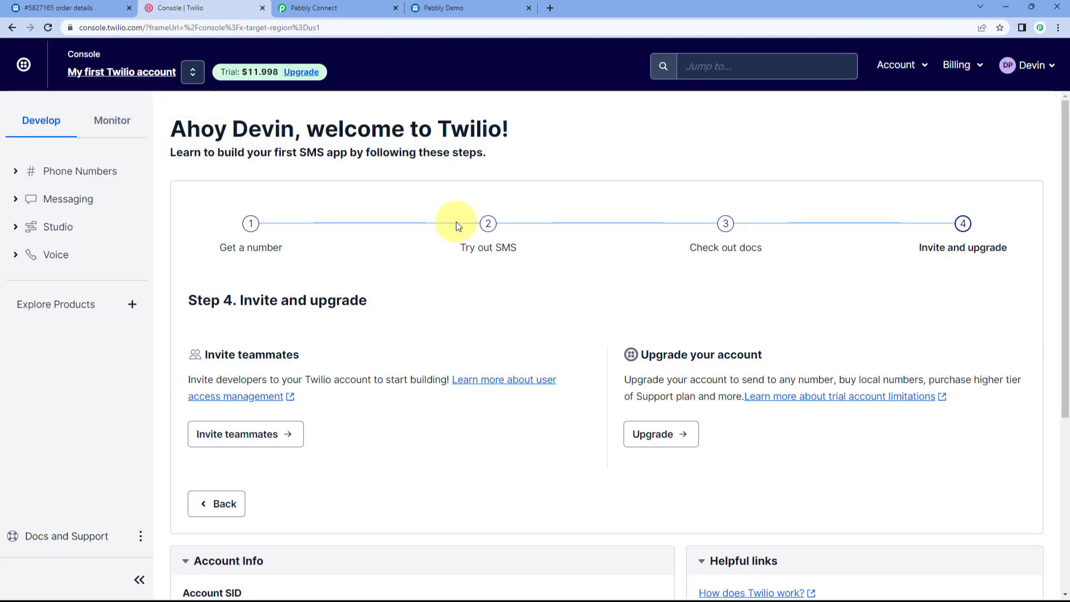
scroll(237, 236, down, 5)
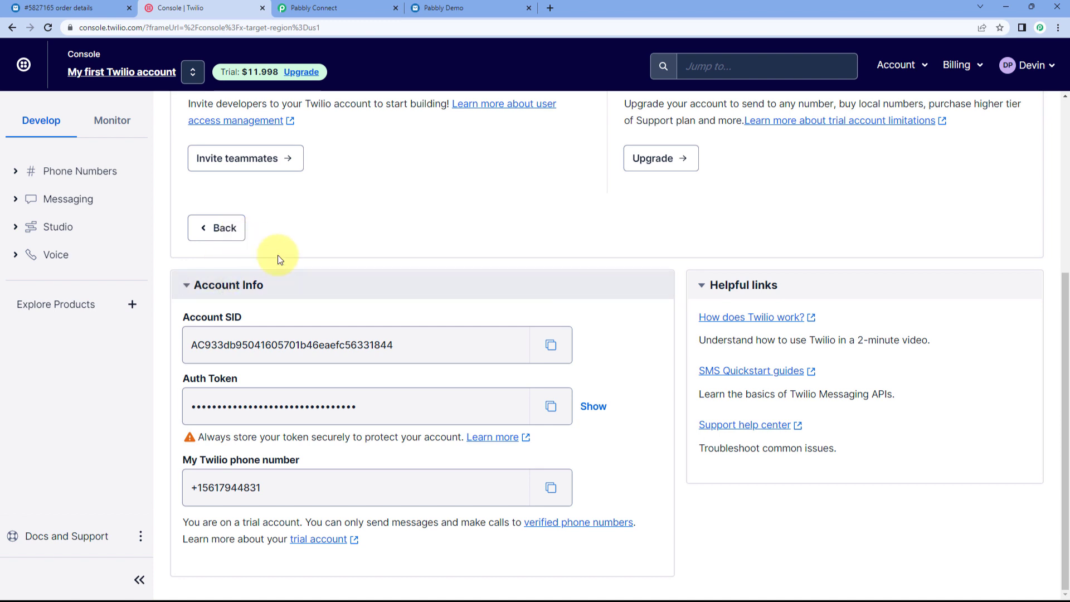
drag(246, 317, 166, 319)
drag(252, 379, 186, 376)
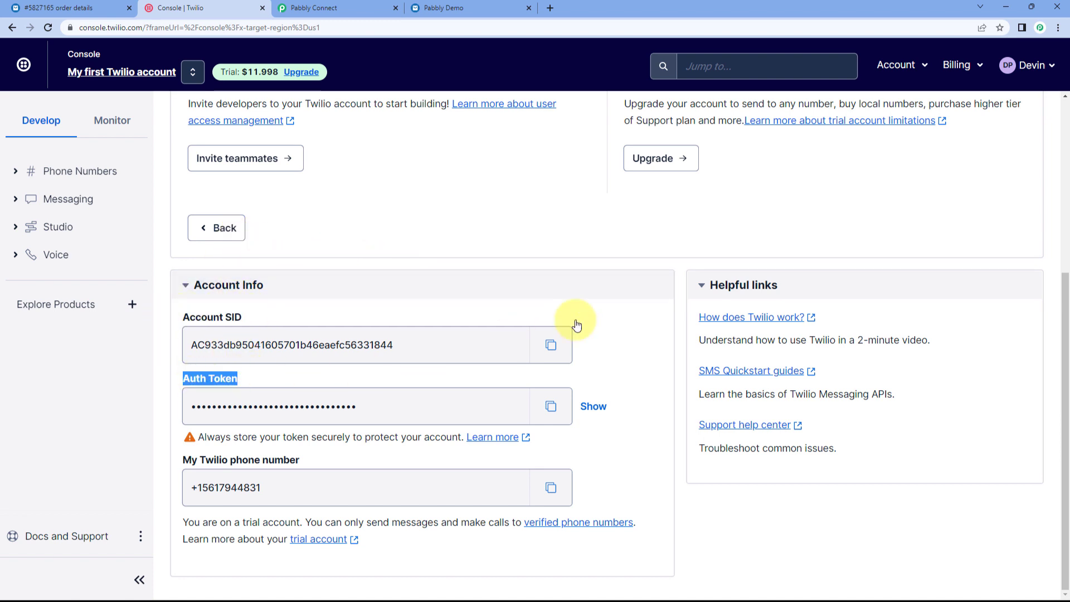
click(551, 344)
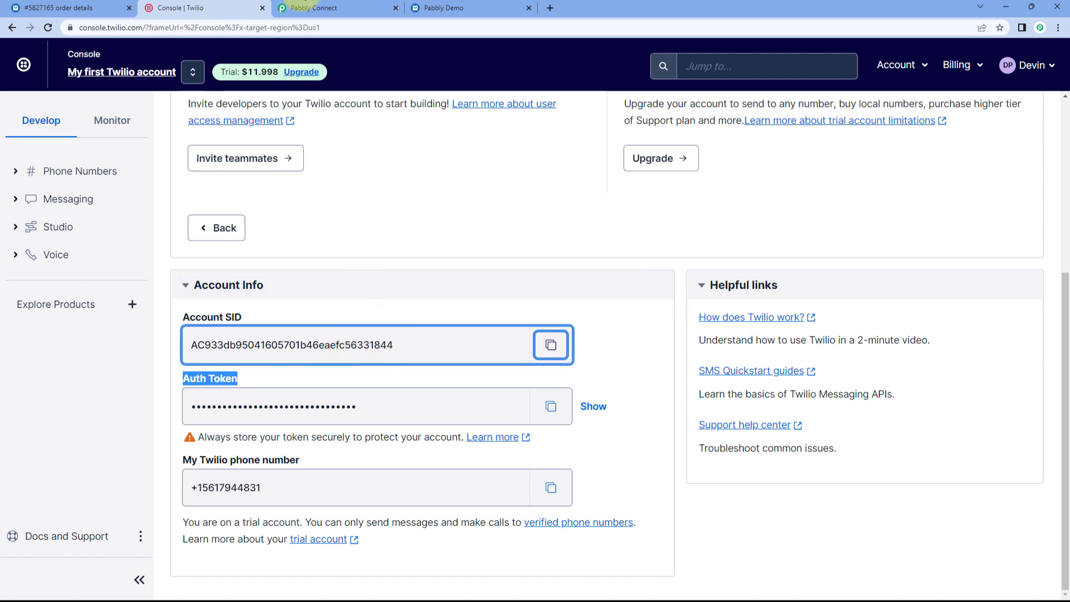
Step: Return to Pabbly Connect and paste the Account SID into both Account SID fields of the new connection
click(329, 8)
right_click(606, 299)
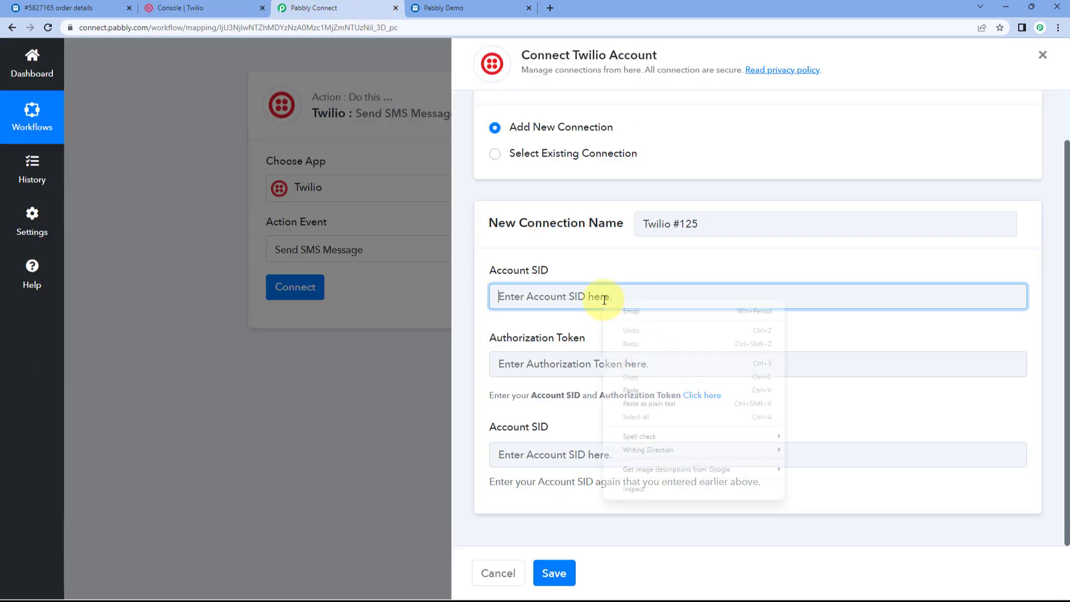
click(640, 401)
click(594, 453)
right_click(583, 455)
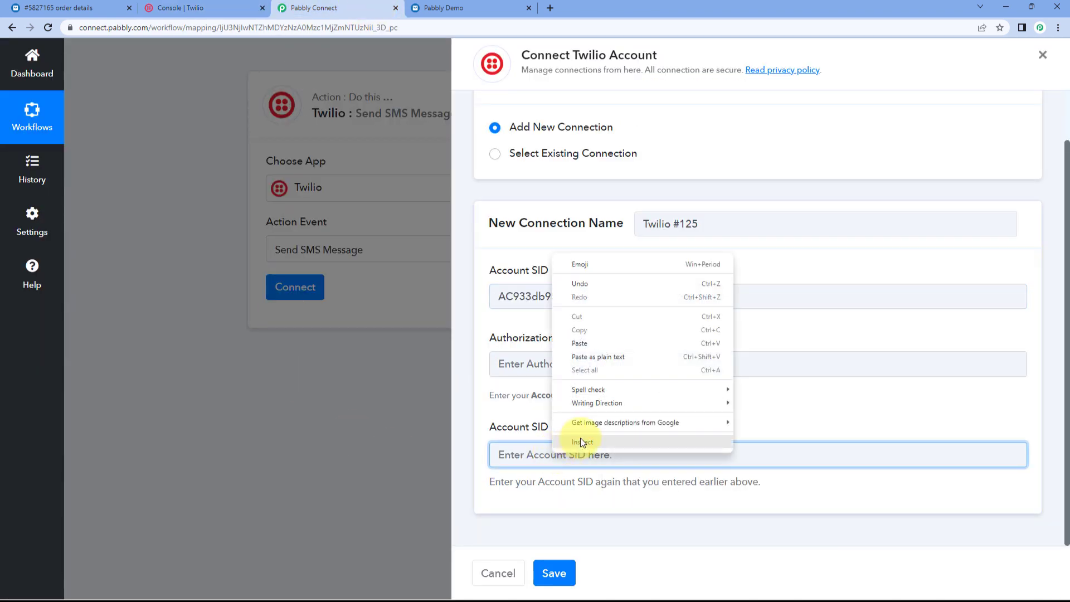
click(569, 338)
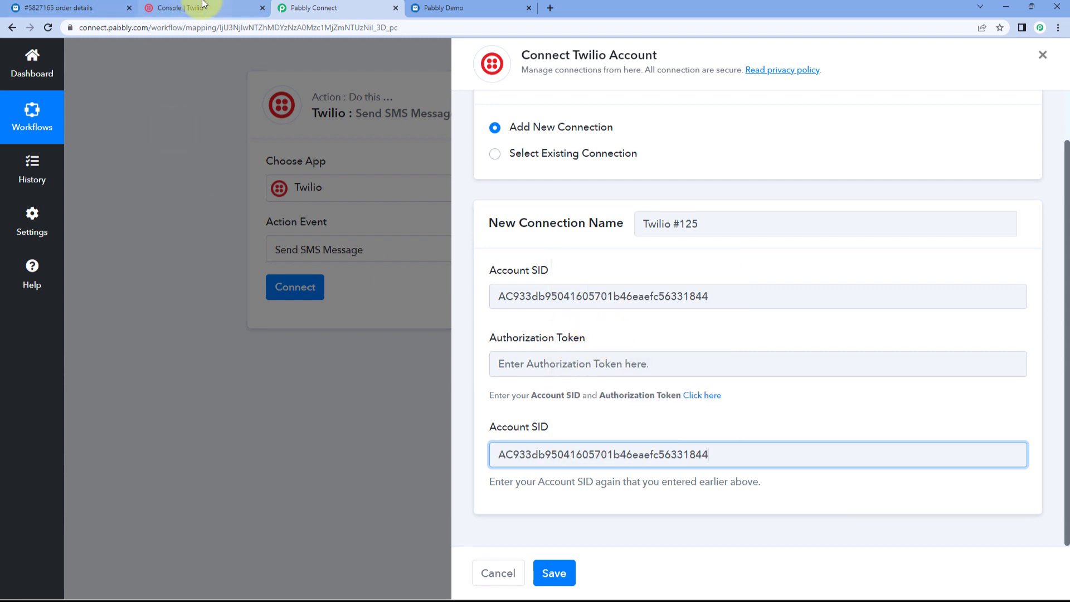
Step: Copy the Auth Token from the Twilio console, paste it into the connection's Authorization Token field, and save the connection
click(184, 8)
click(551, 412)
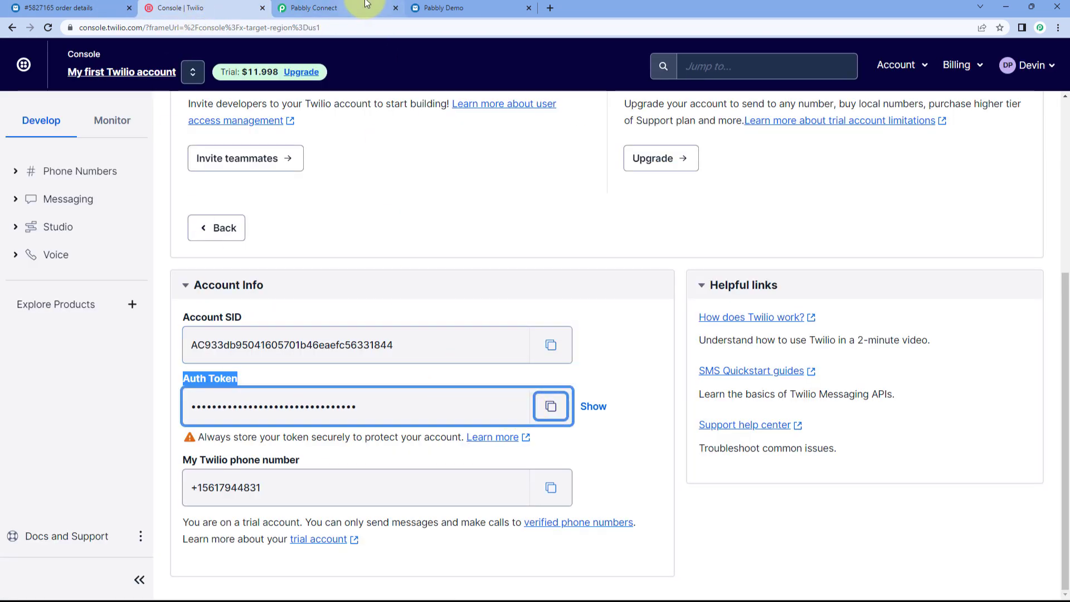
click(343, 8)
click(531, 367)
right_click(532, 364)
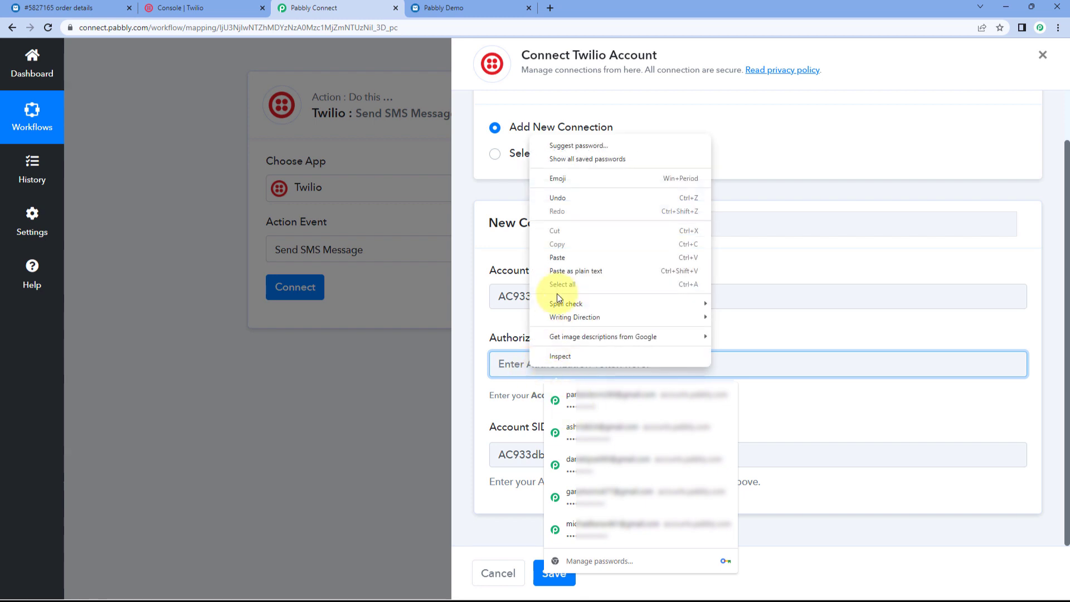
click(559, 255)
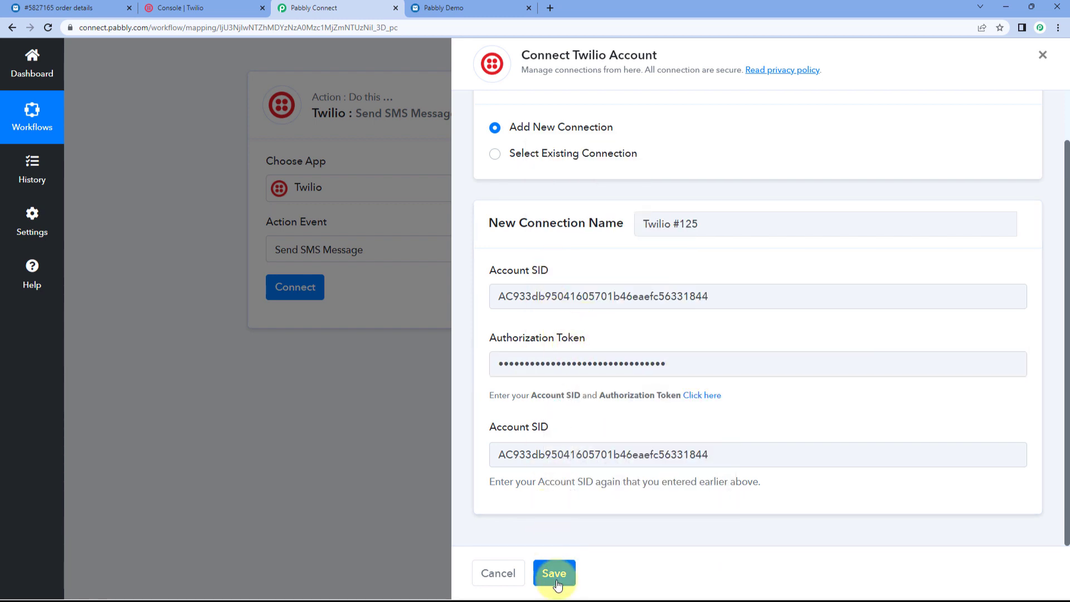
click(553, 573)
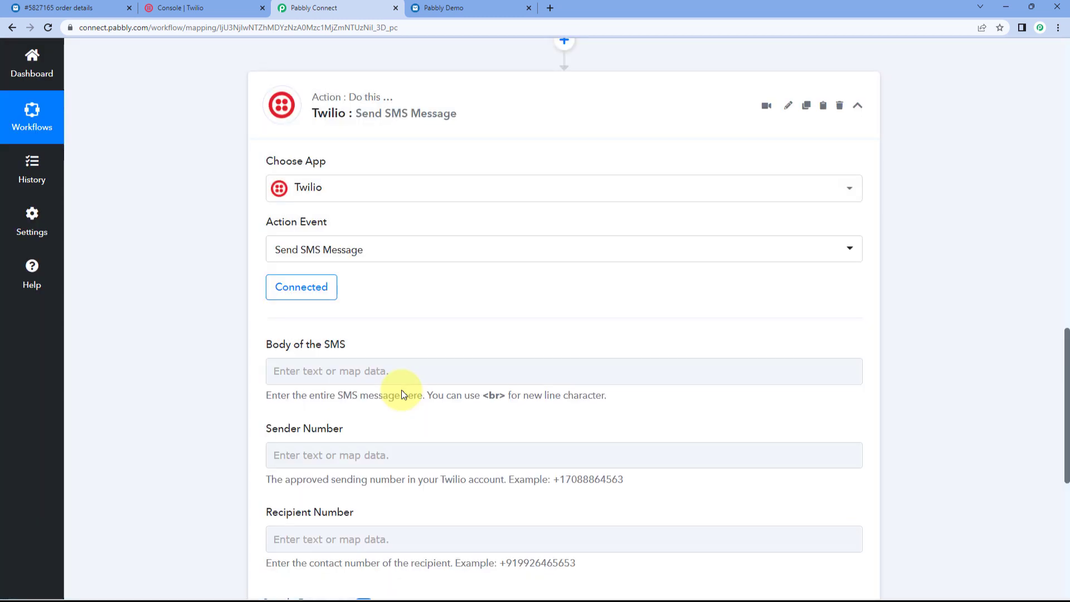
Step: Enter "Hello," and, on a separate line, "The order status of your recent order of" in the body of the SMS
click(366, 381)
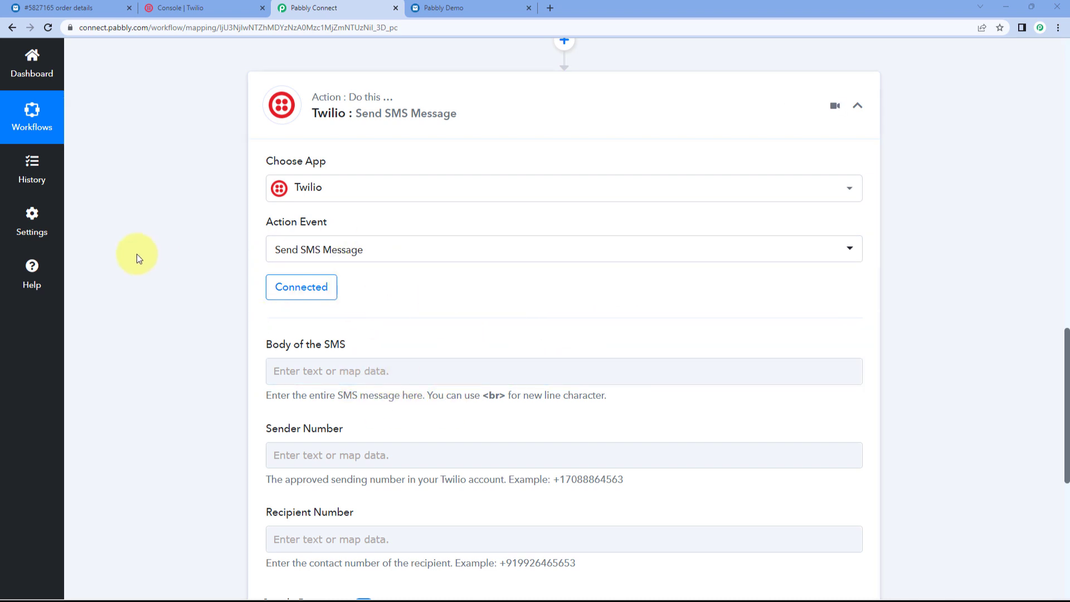
scroll(145, 252, down, 2)
click(348, 264)
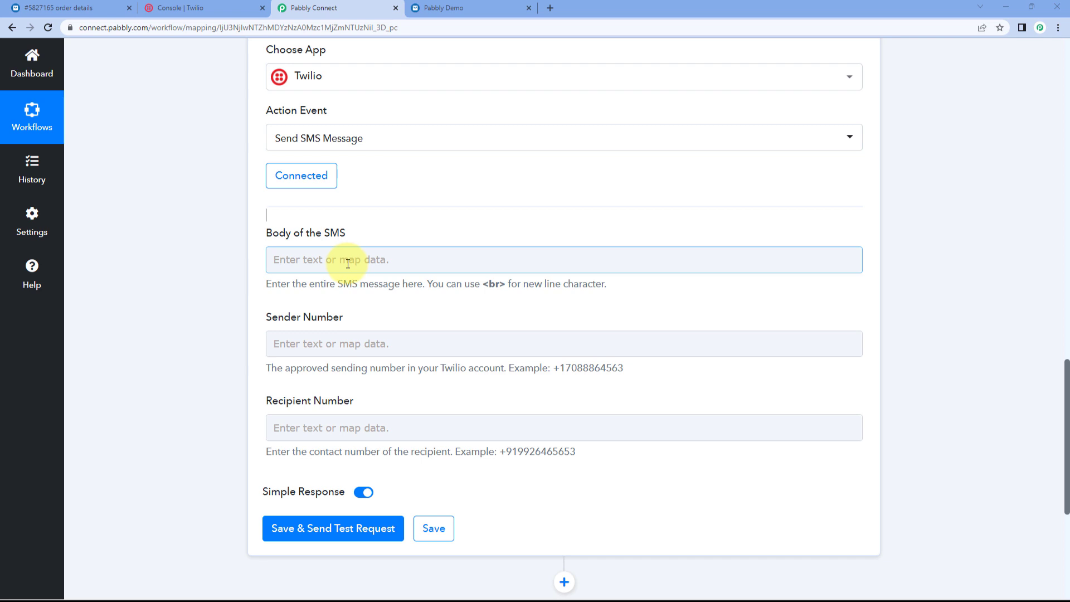
click(348, 263)
text(Hello,)
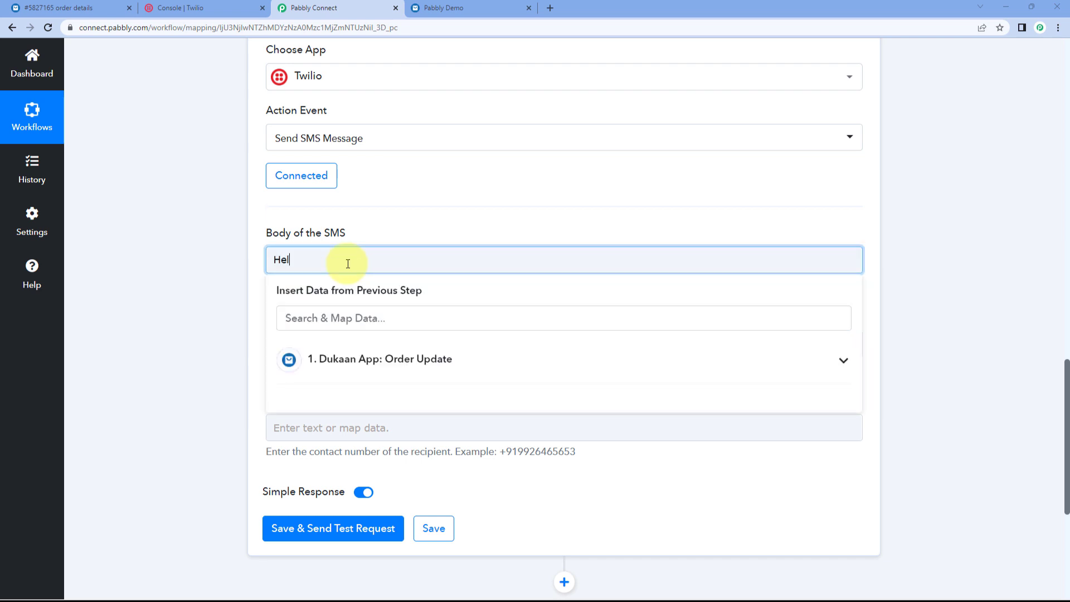
key(Return)
text(The order status of your recent order of)
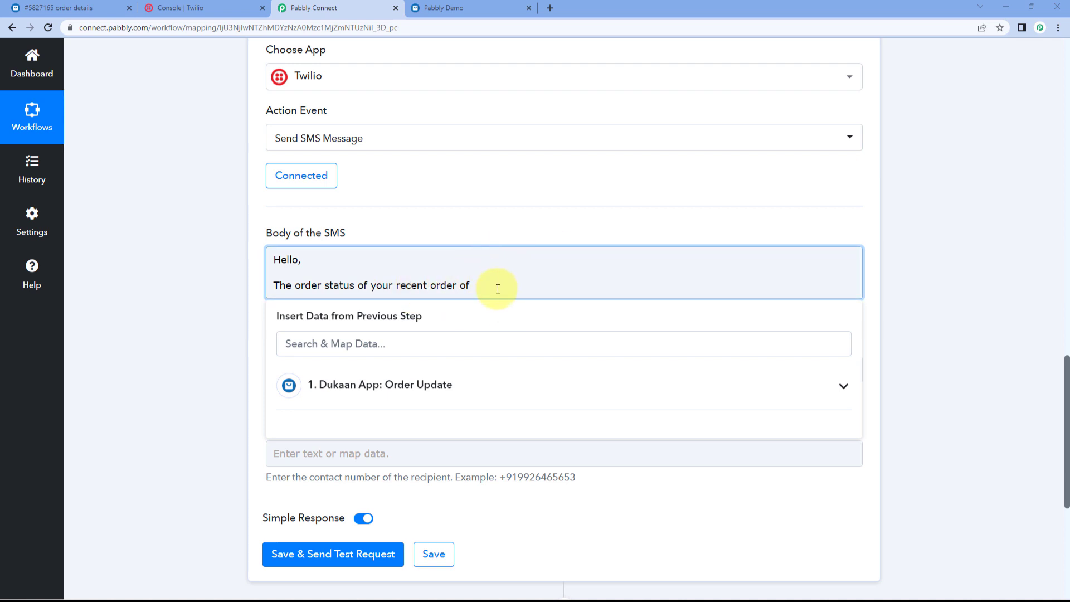
Step: Review the earlier Dukaan trigger step for order data to use in the message, and return to the SMS body
scroll(202, 245, down, 1)
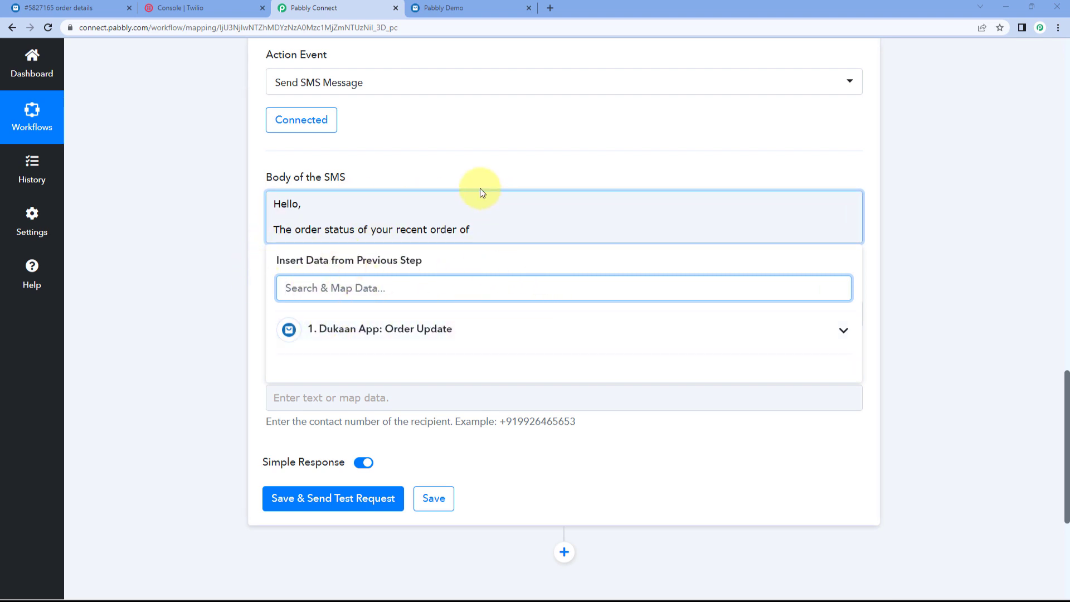
scroll(480, 188, up, 15)
scroll(545, 225, up, 14)
scroll(546, 226, down, 20)
scroll(554, 226, down, 5)
scroll(647, 168, up, 3)
drag(641, 208, 550, 198)
click(549, 191)
scroll(222, 191, down, 10)
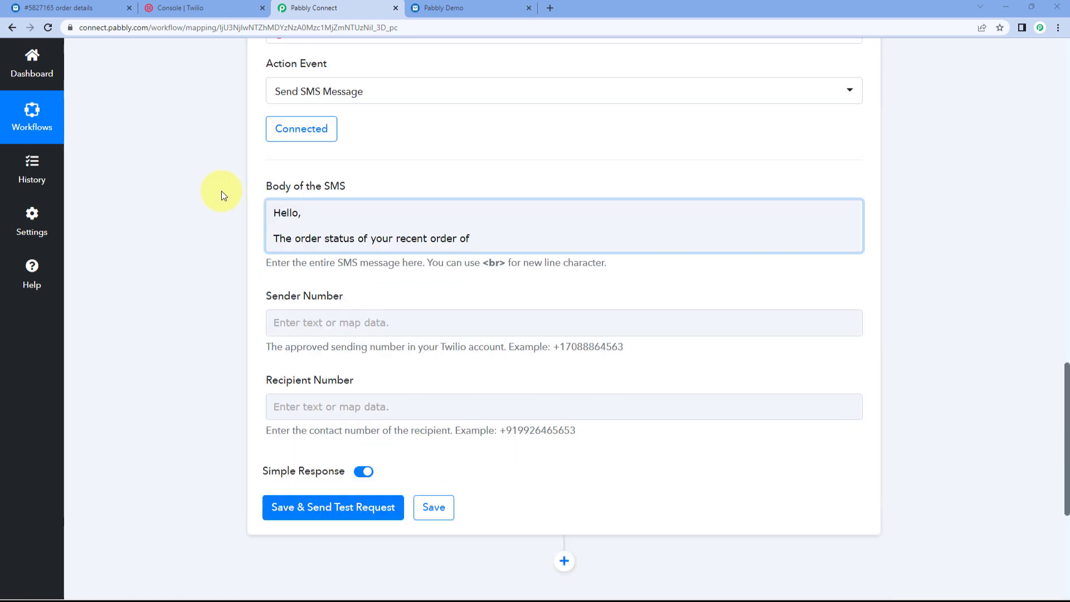
scroll(221, 191, down, 2)
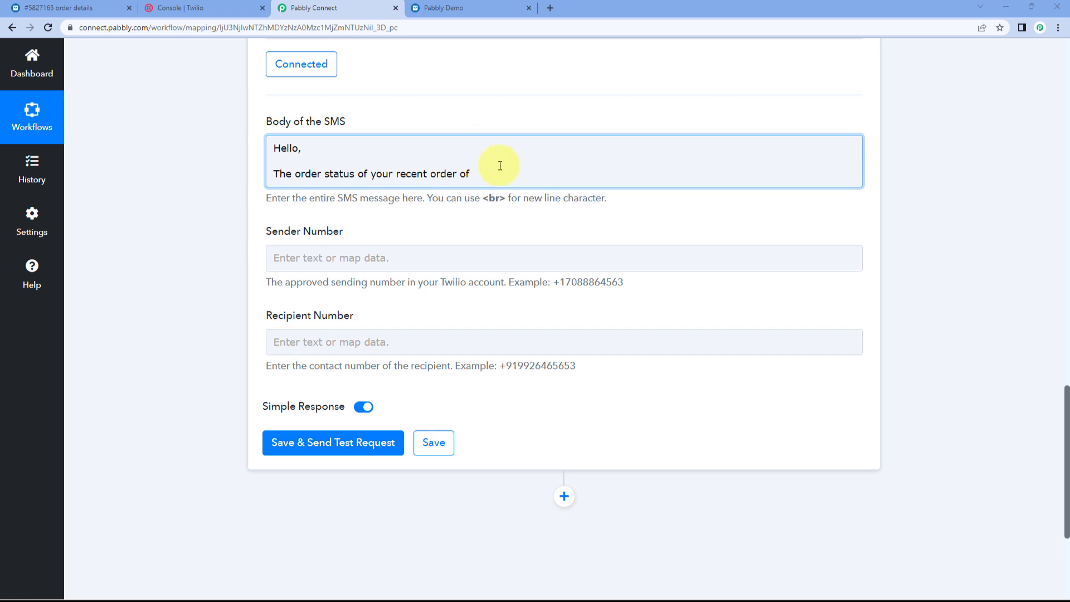
Step: Map the Dukaan field Order Line Items 0 Title after "The order status of your recent order of" in the SMS body
click(482, 173)
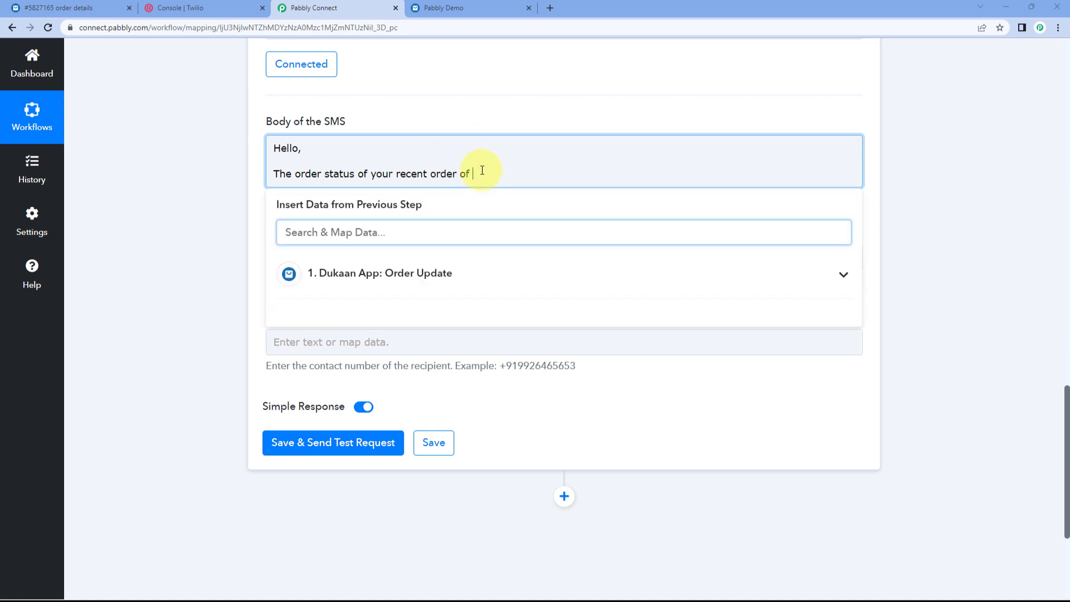
click(477, 272)
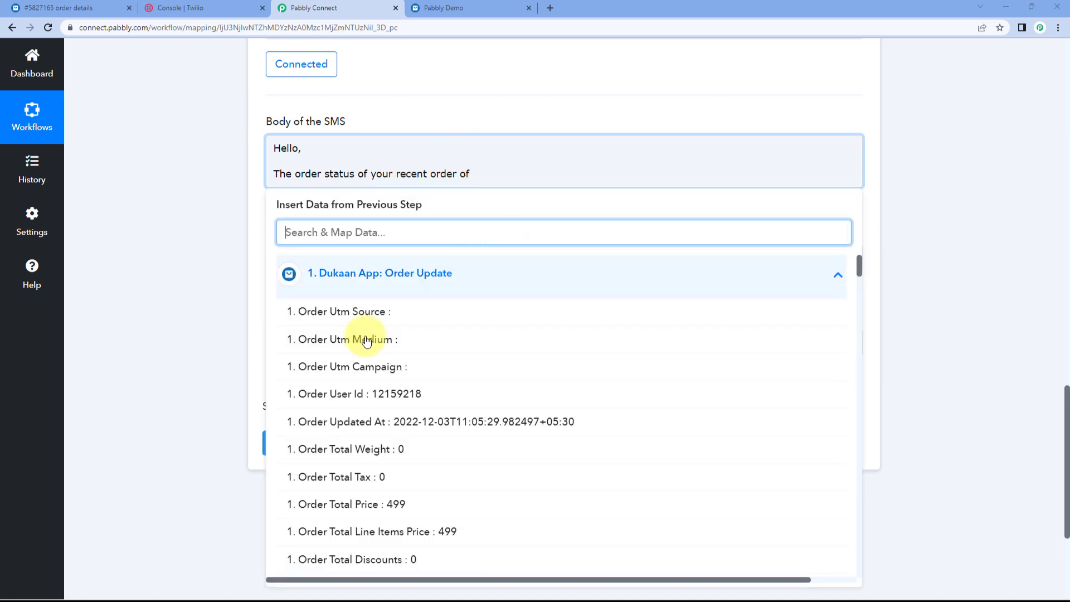
scroll(327, 372, down, 2)
scroll(328, 372, down, 6)
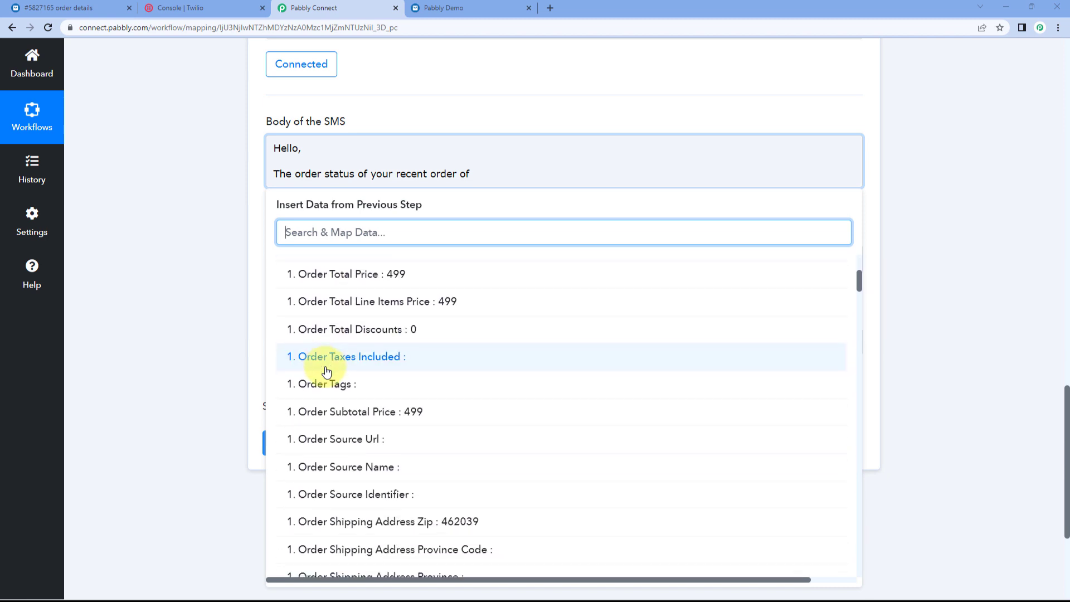
scroll(327, 372, down, 10)
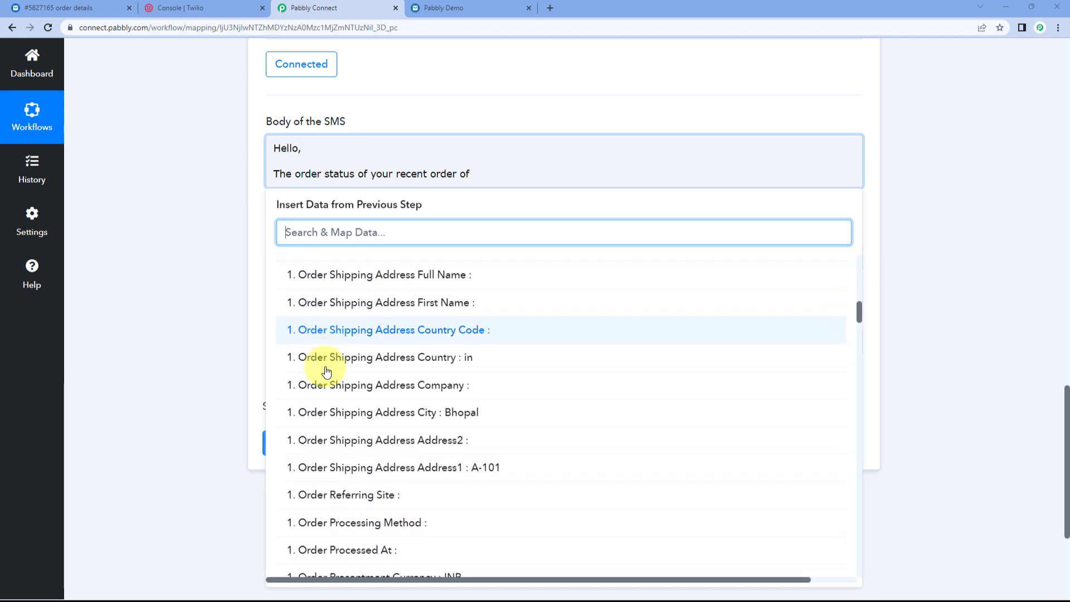
scroll(328, 372, down, 1)
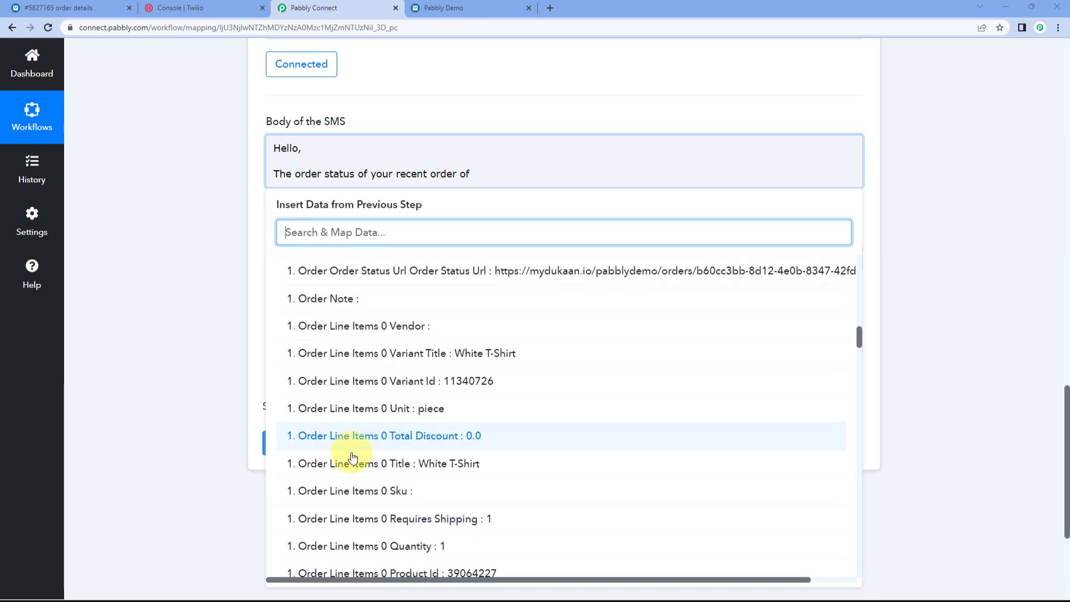
click(393, 463)
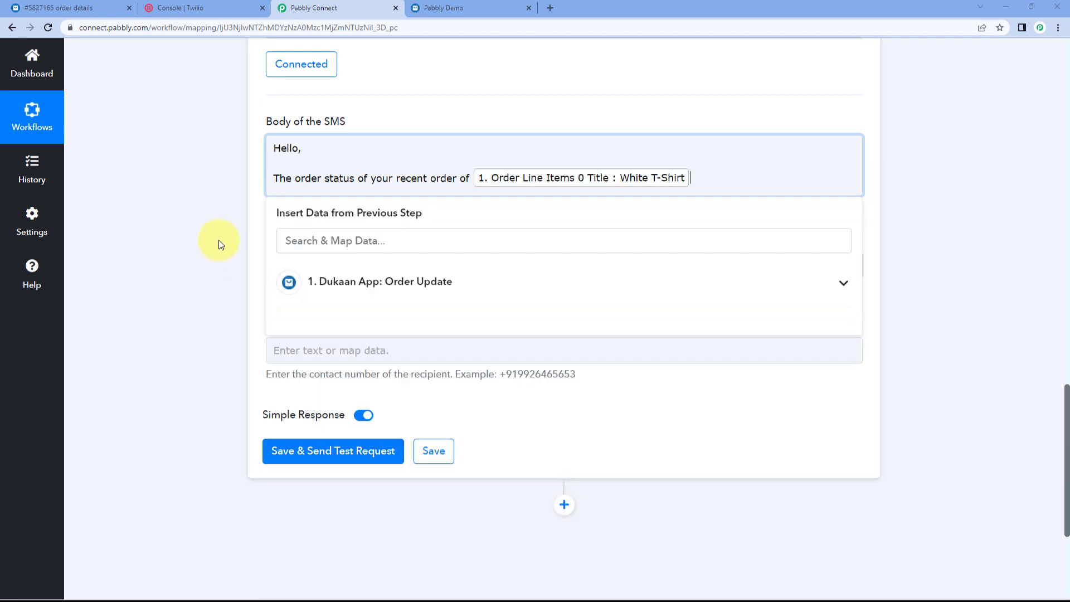
click(219, 242)
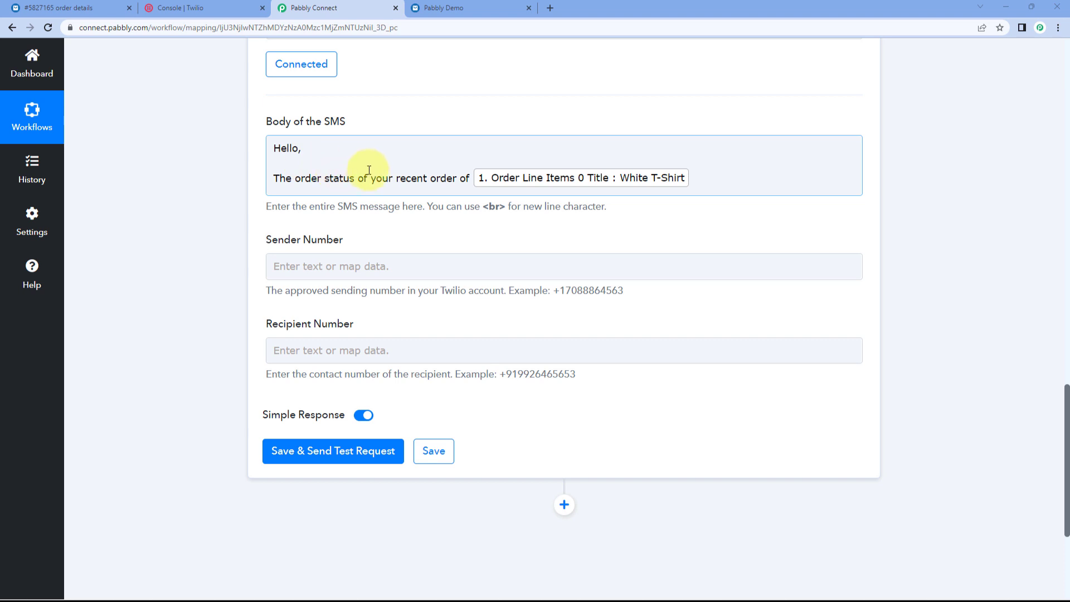
click(704, 176)
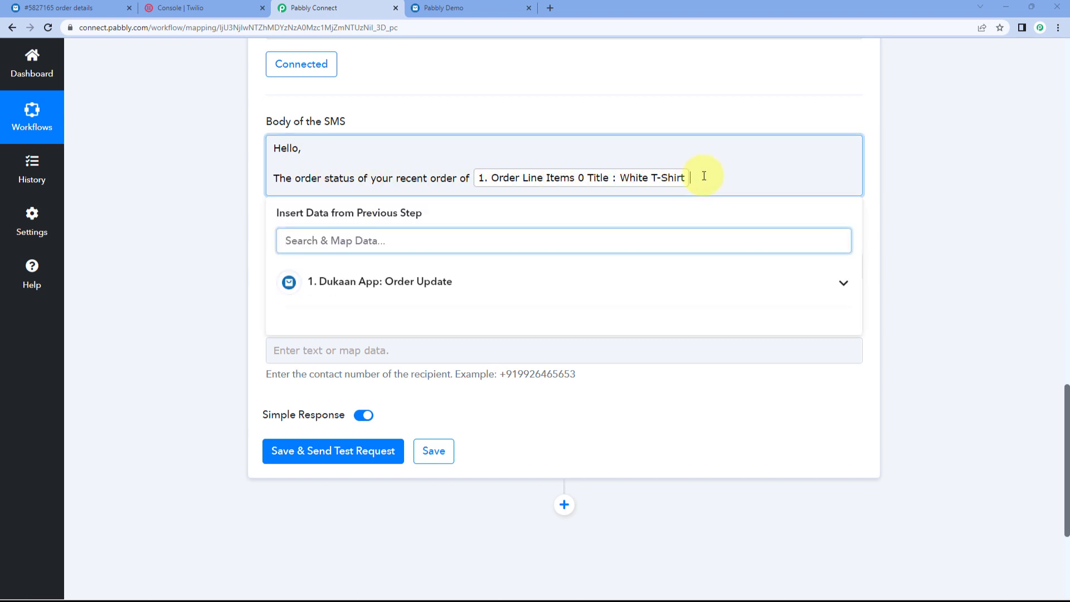
Step: Continue the SMS body after the mapped item title with "has been updated." and, on a separate line, "To check the status please visit:"
text(has been updated.)
key(Return)
key(Return)
text(To check the status please visit:)
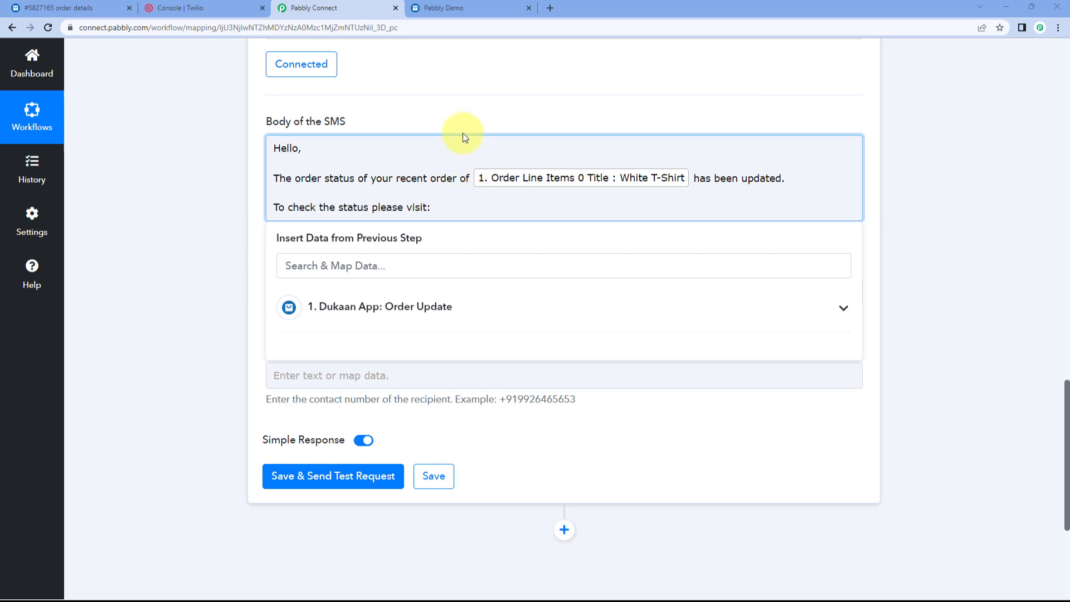
Step: Look up the Order Status Url field in the Dukaan trigger's response and return to the Twilio step's SMS body
scroll(485, 118, up, 10)
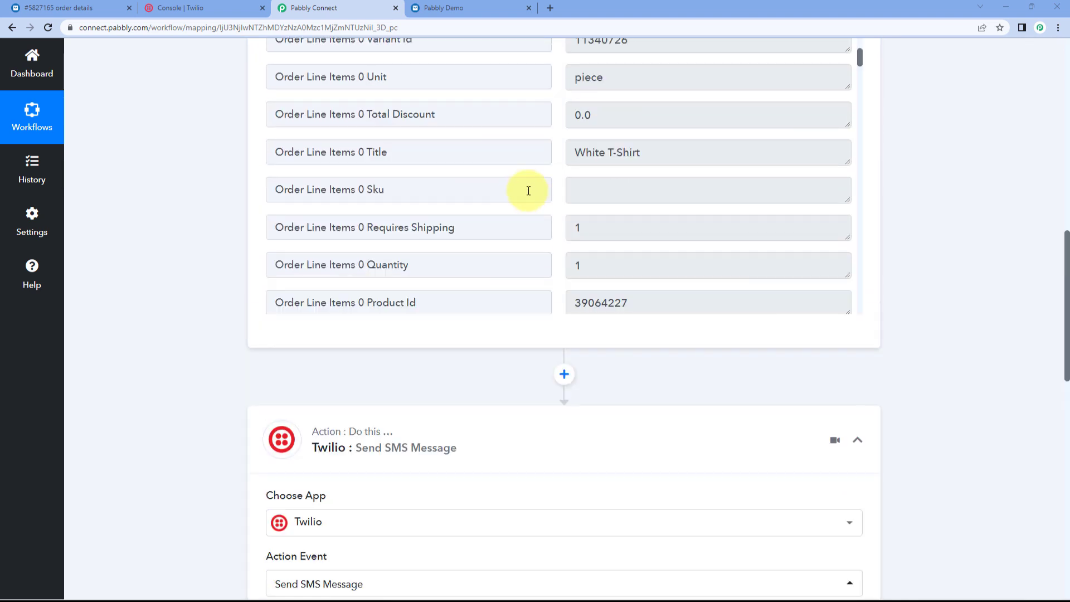
scroll(528, 190, up, 6)
triple_click(765, 258)
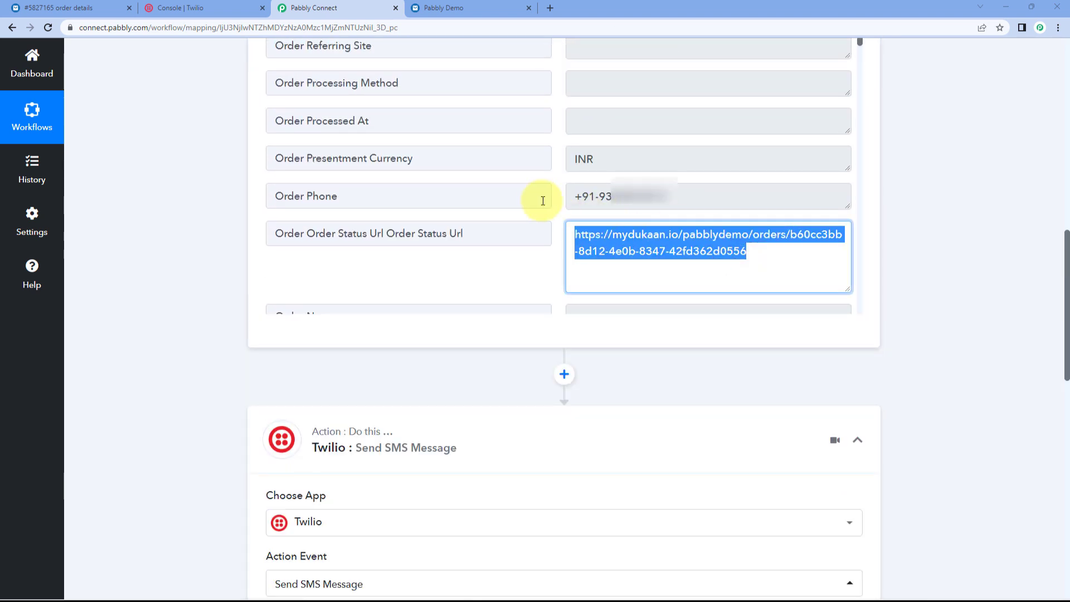
click(556, 216)
drag(575, 234, 772, 275)
scroll(213, 226, down, 7)
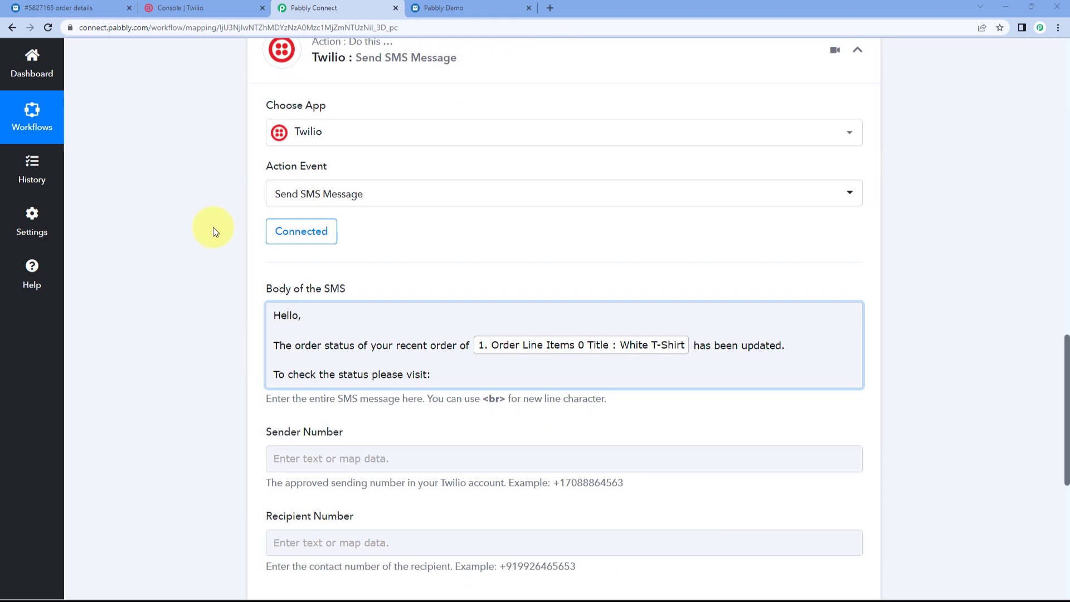
scroll(213, 226, down, 4)
Step: Map the Dukaan field Order Order Status Url Order Status Url after "To check the status please visit:" in the SMS body
click(442, 151)
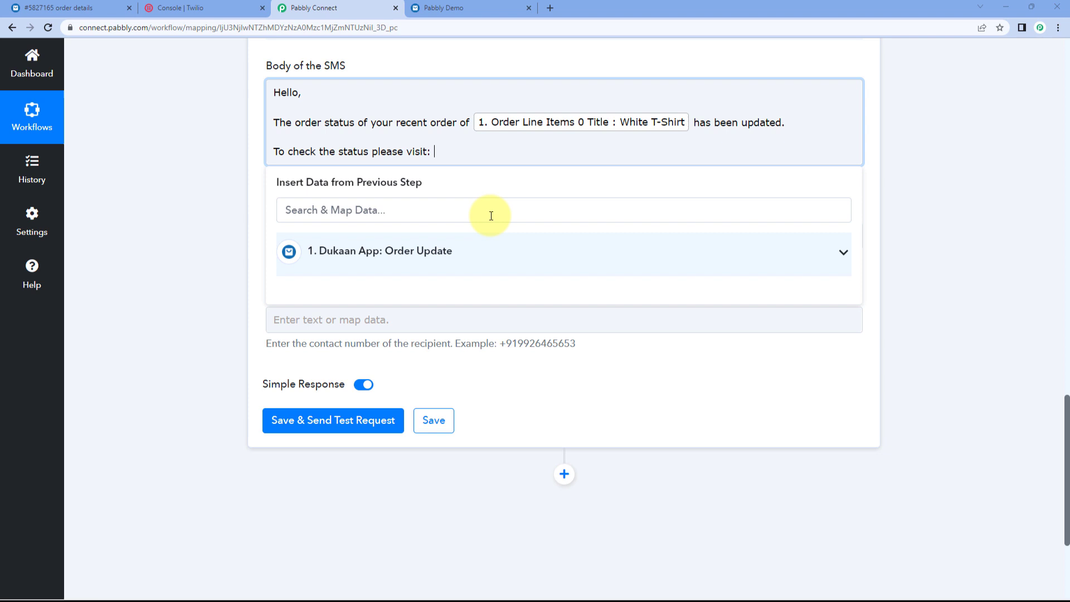
click(461, 252)
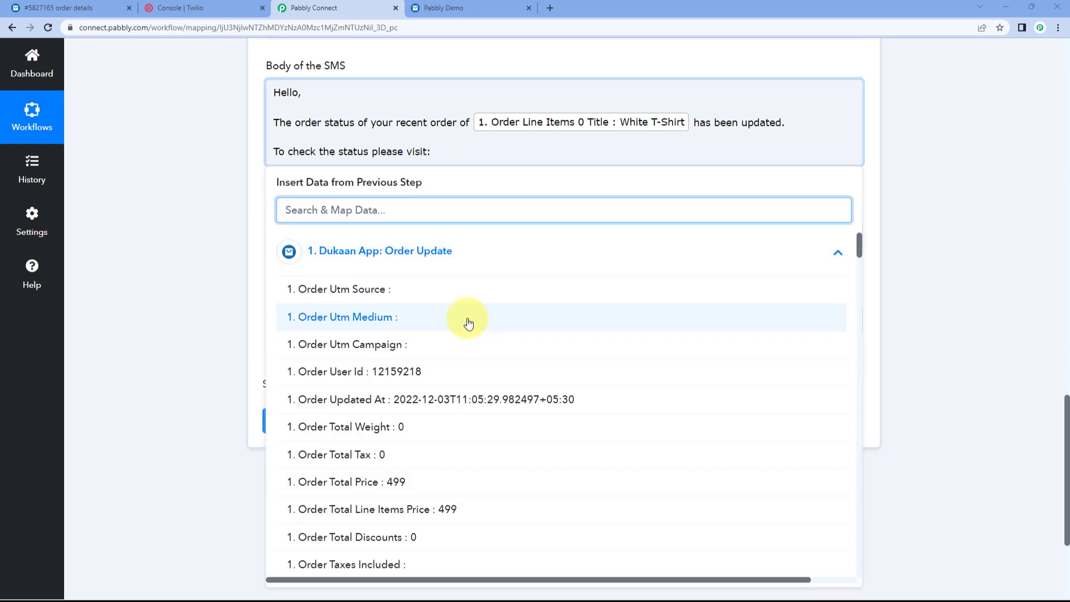
scroll(468, 321, down, 6)
scroll(469, 323, down, 10)
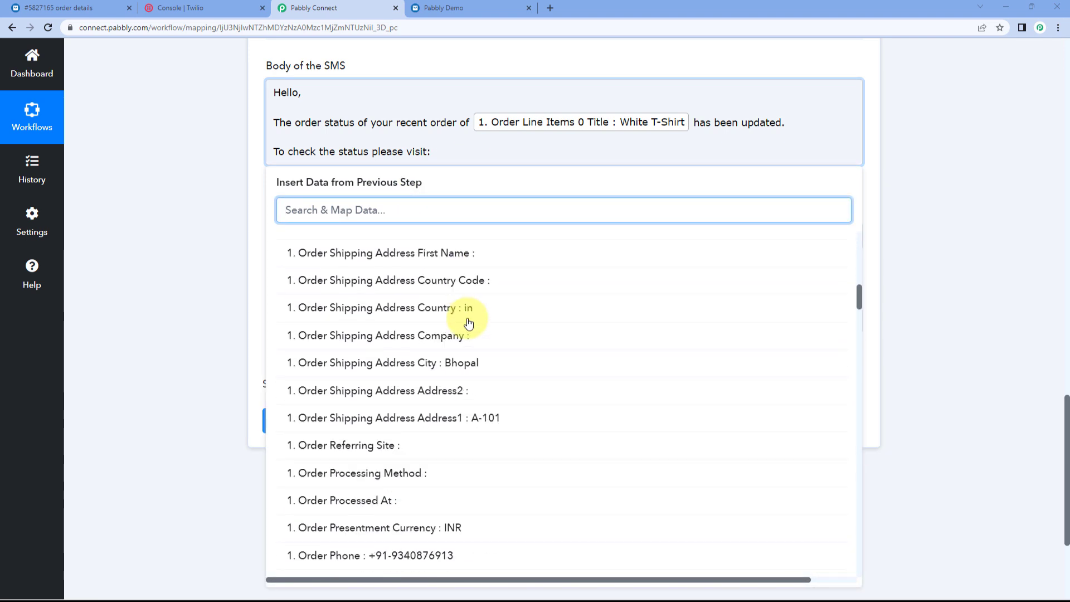
click(460, 372)
click(875, 223)
click(859, 181)
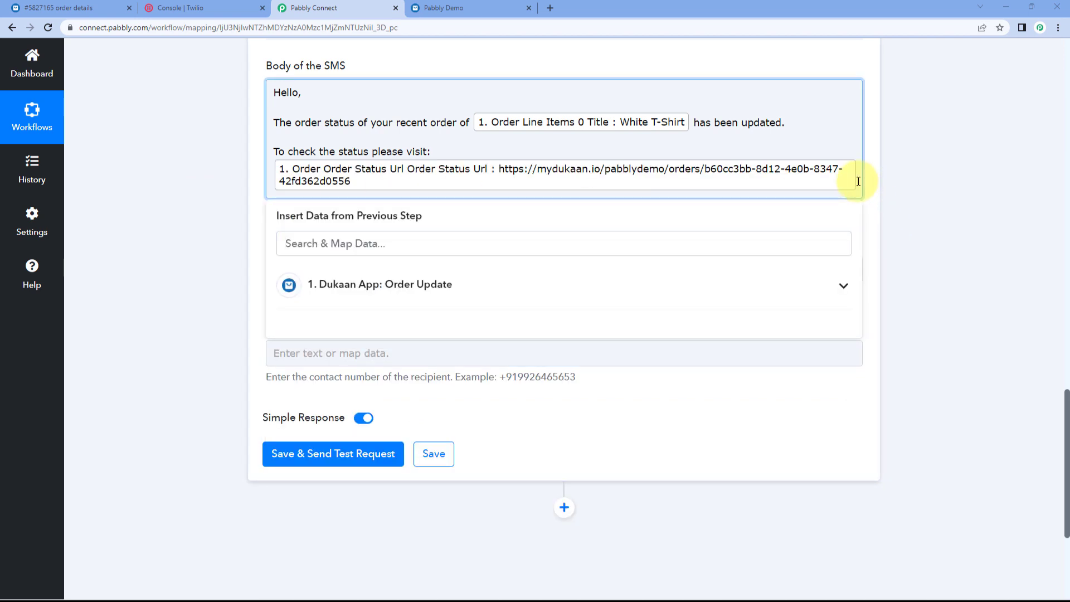
Step: Close the SMS body with "Thank You" on a separate line after the mapped status URL
key(Return)
key(Return)
text(Thank)
key(BackSpace)
text(nk You)
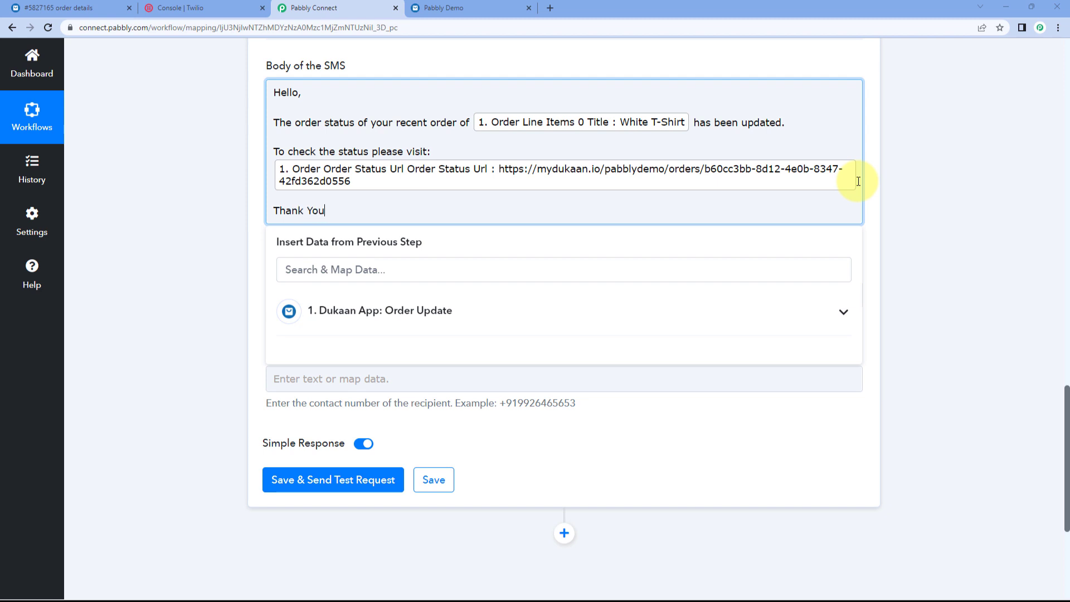
click(194, 126)
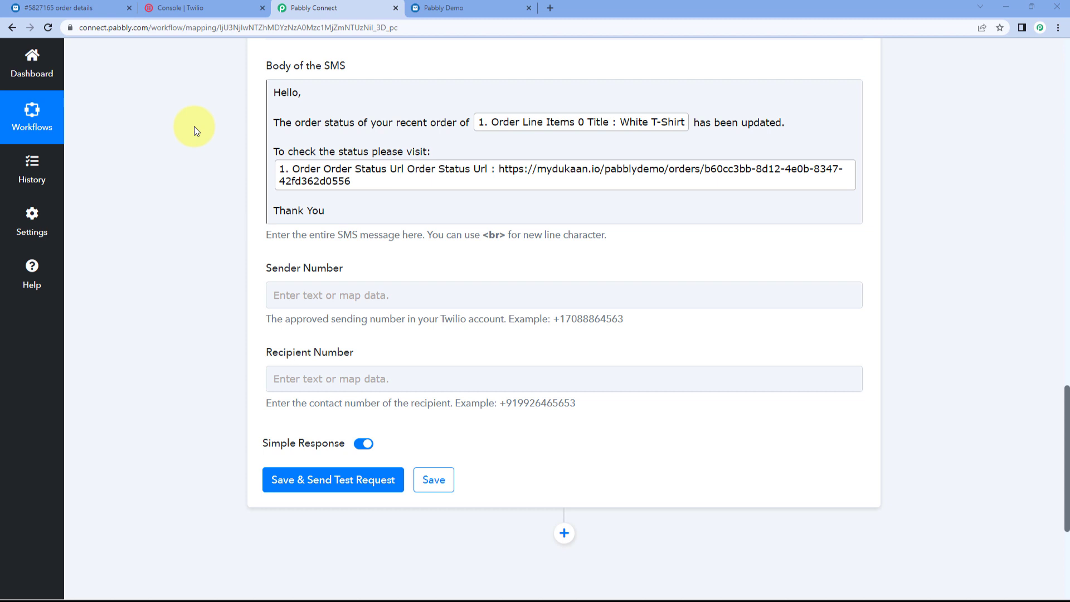
Step: Copy the Twilio phone number from the Twilio console and paste it into the action's Sender Number field
scroll(194, 126, down, 4)
scroll(208, 127, up, 1)
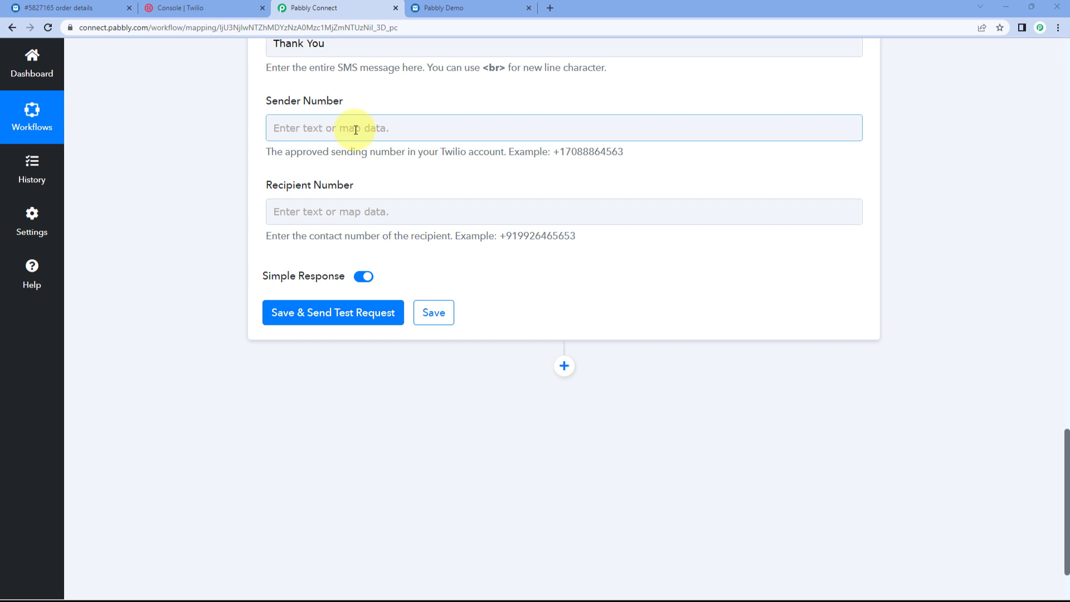
click(221, 8)
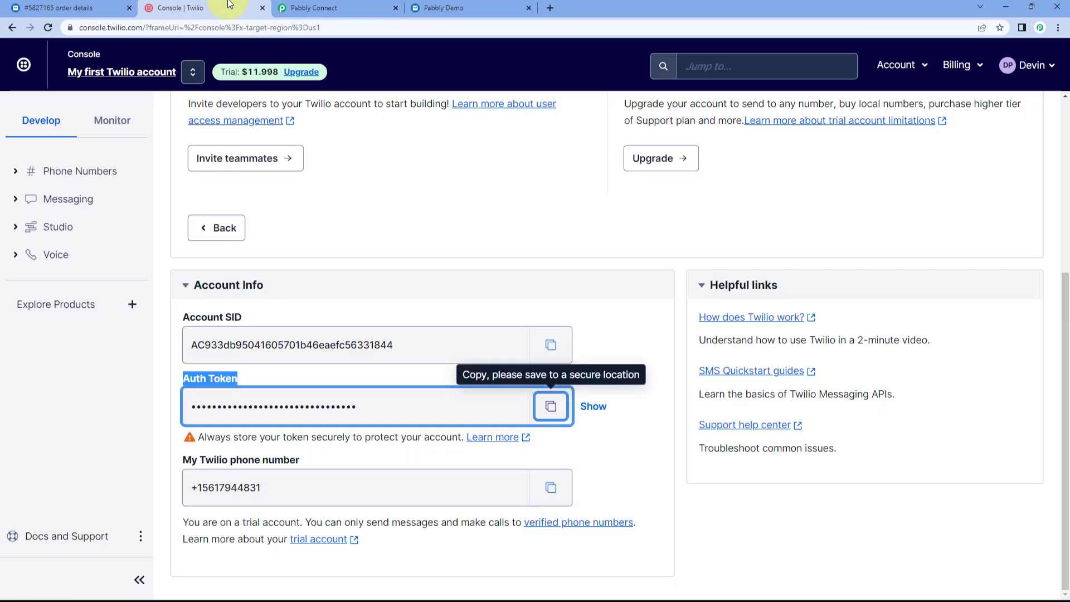
click(292, 450)
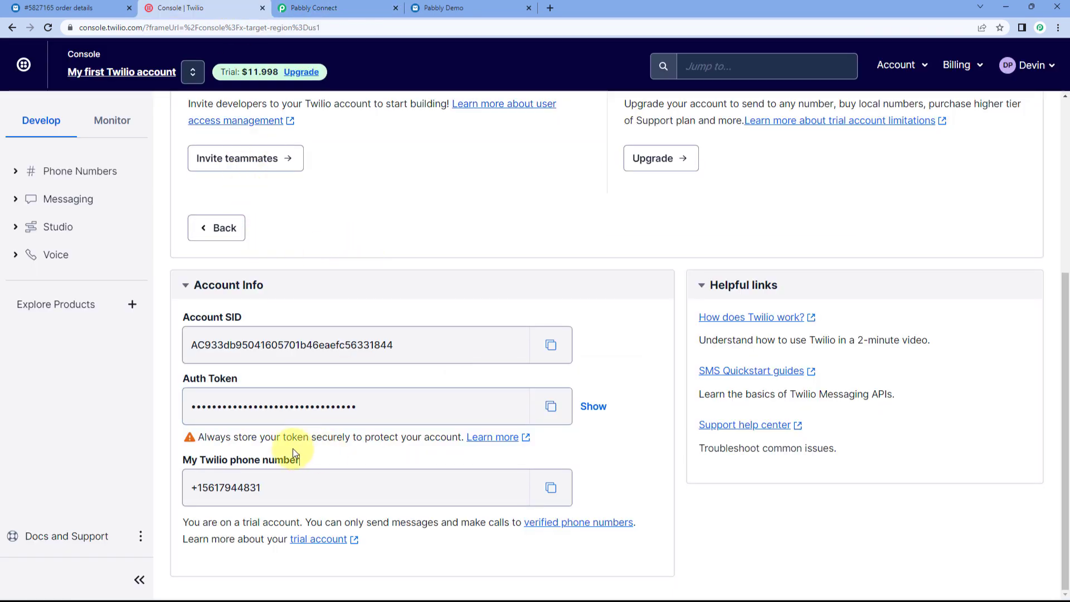
click(551, 496)
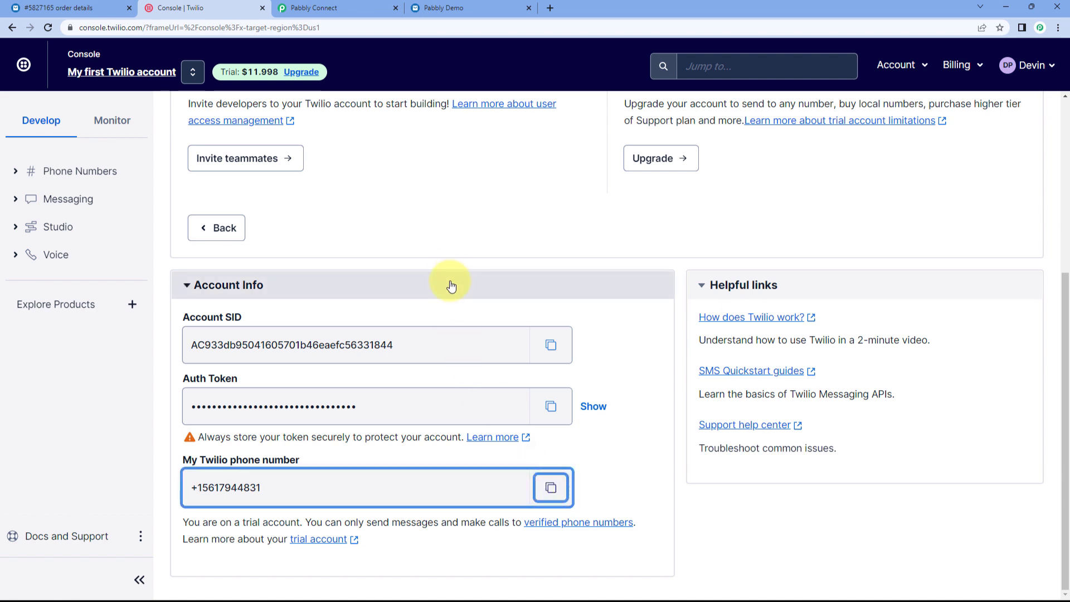
click(324, 7)
click(311, 129)
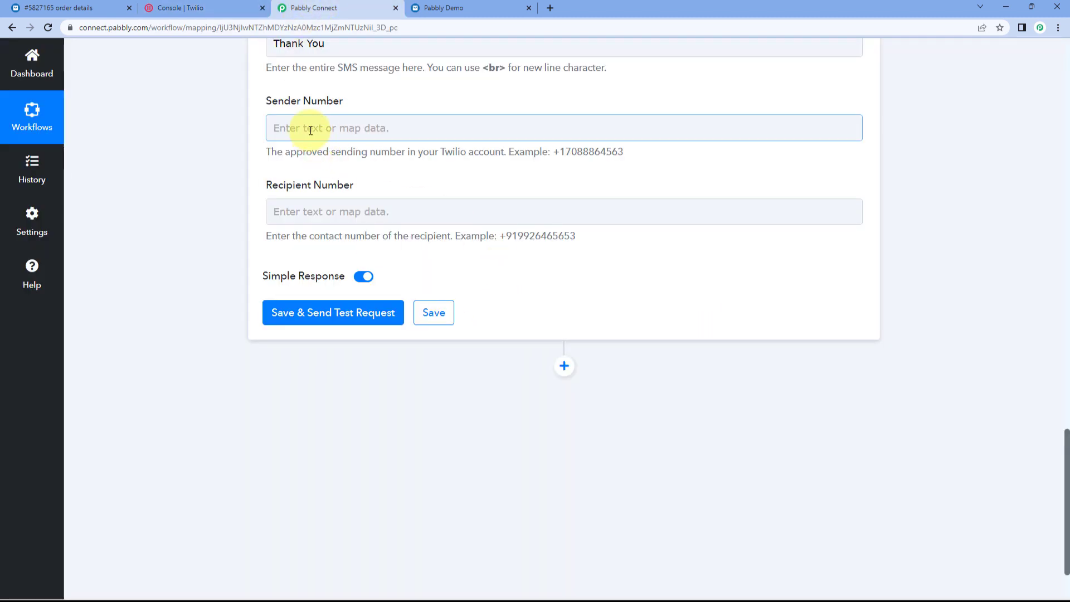
right_click(310, 130)
click(343, 221)
click(208, 170)
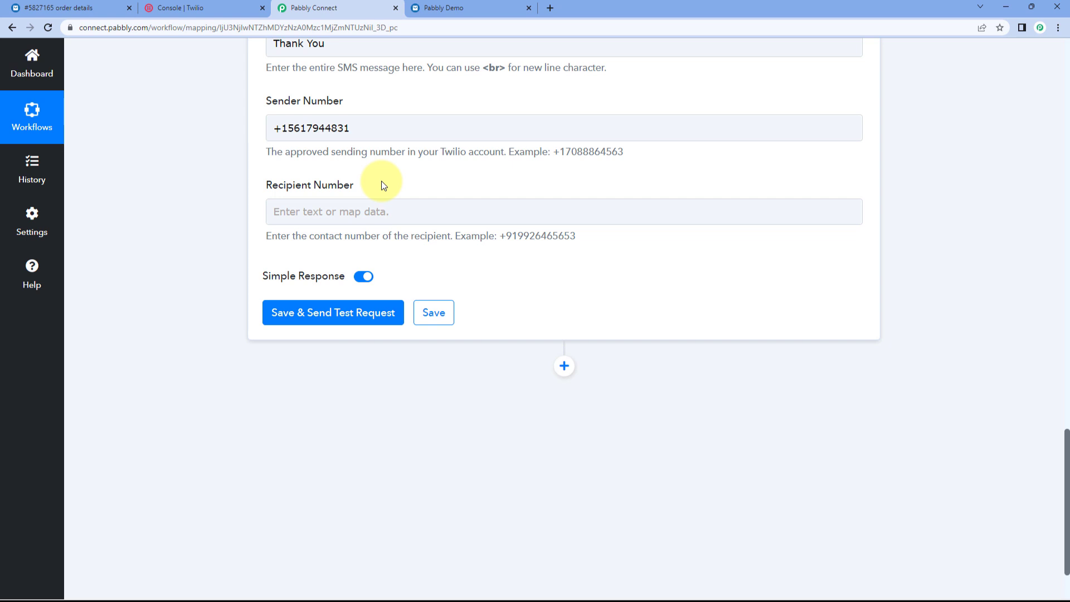
Step: Map the Dukaan field Order Shipping Address Phone to the Recipient Number
click(370, 212)
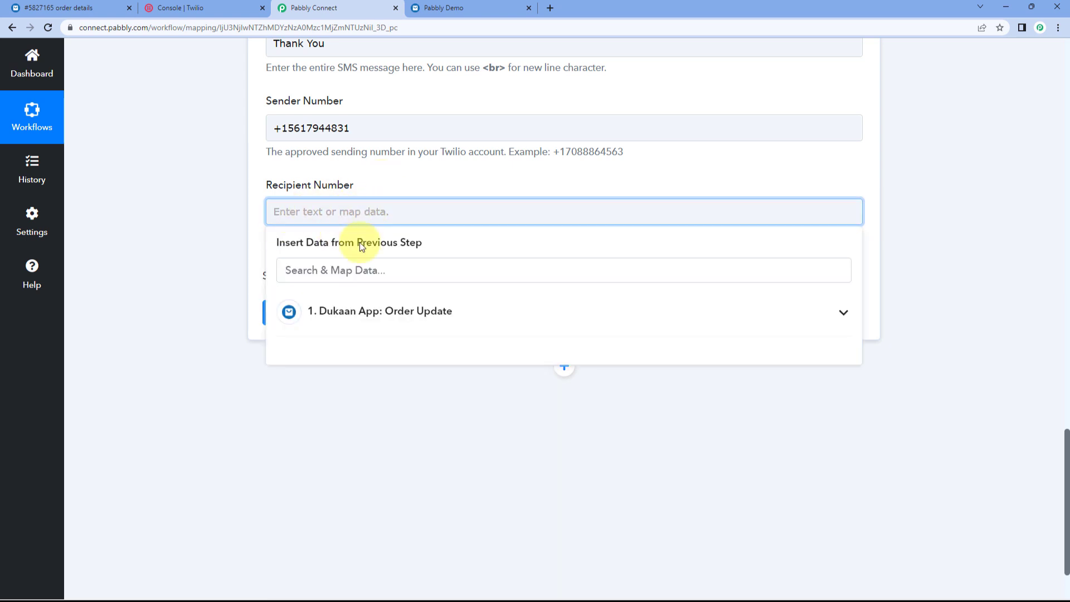
click(421, 318)
scroll(493, 418, down, 2)
scroll(493, 418, down, 6)
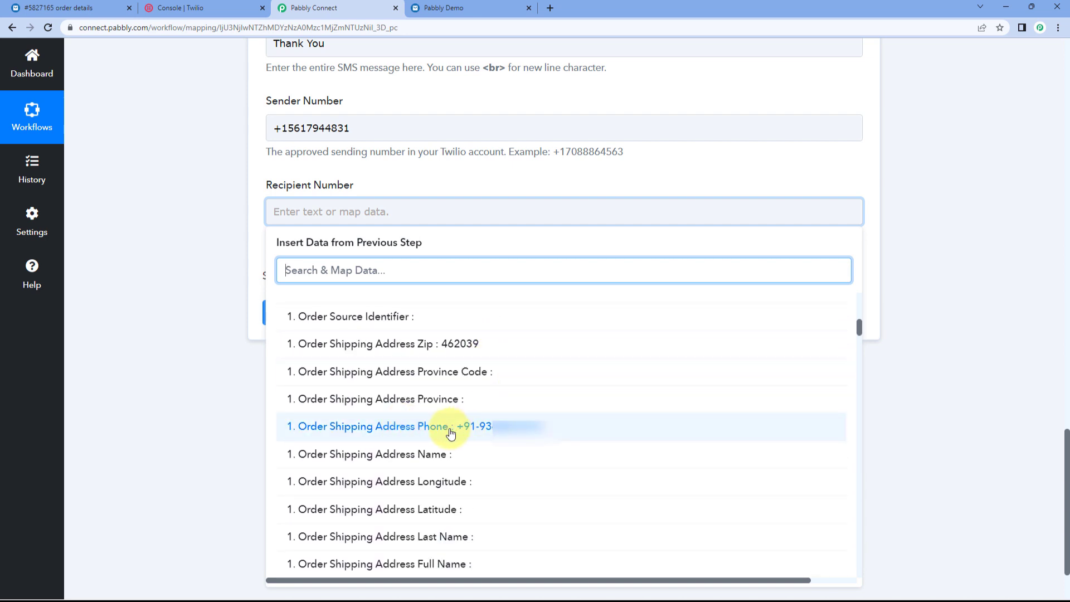
click(450, 434)
click(226, 249)
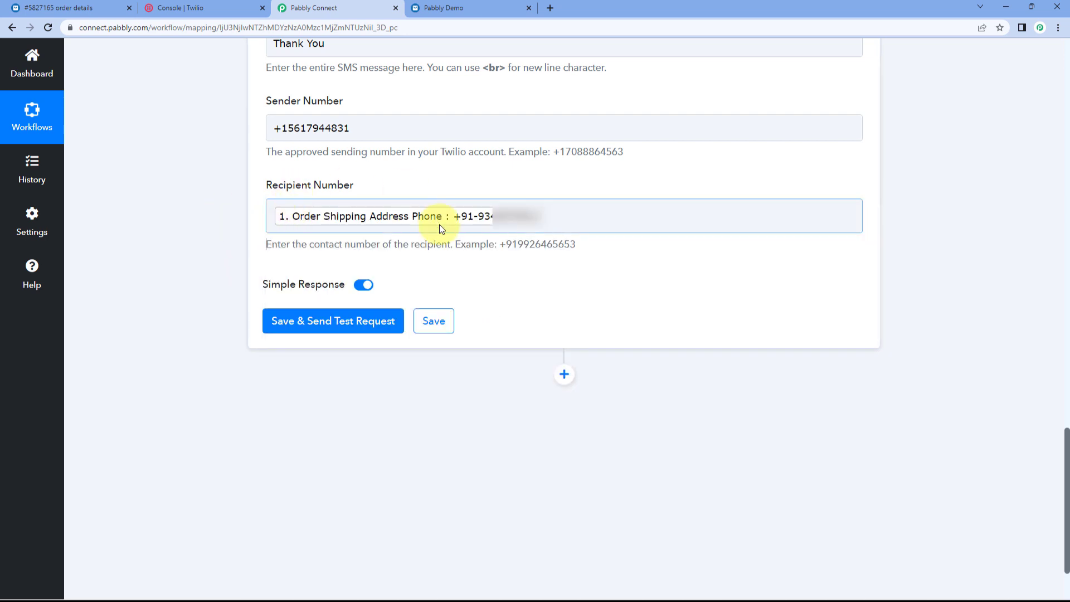
Step: Save the Twilio action with a test request, and view the order's status page in the Pabbly Demo store
click(352, 326)
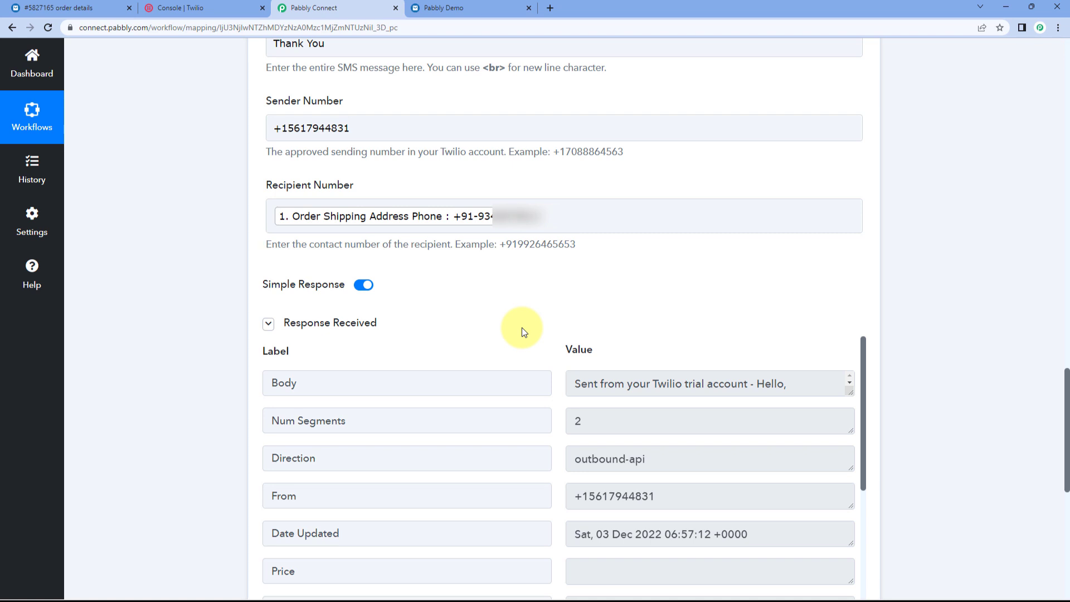
click(407, 214)
click(341, 346)
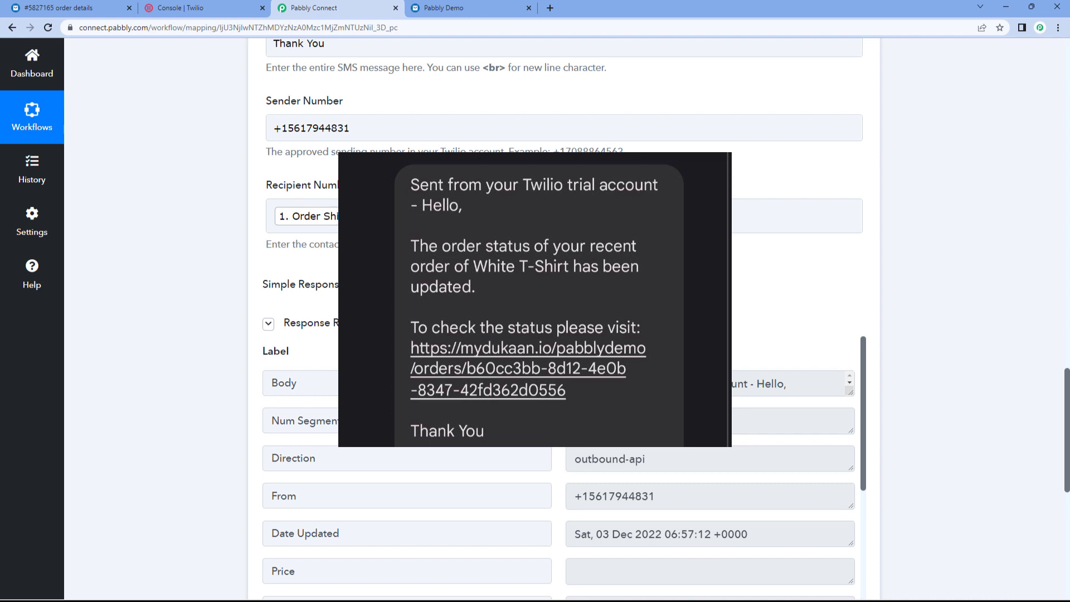
click(485, 7)
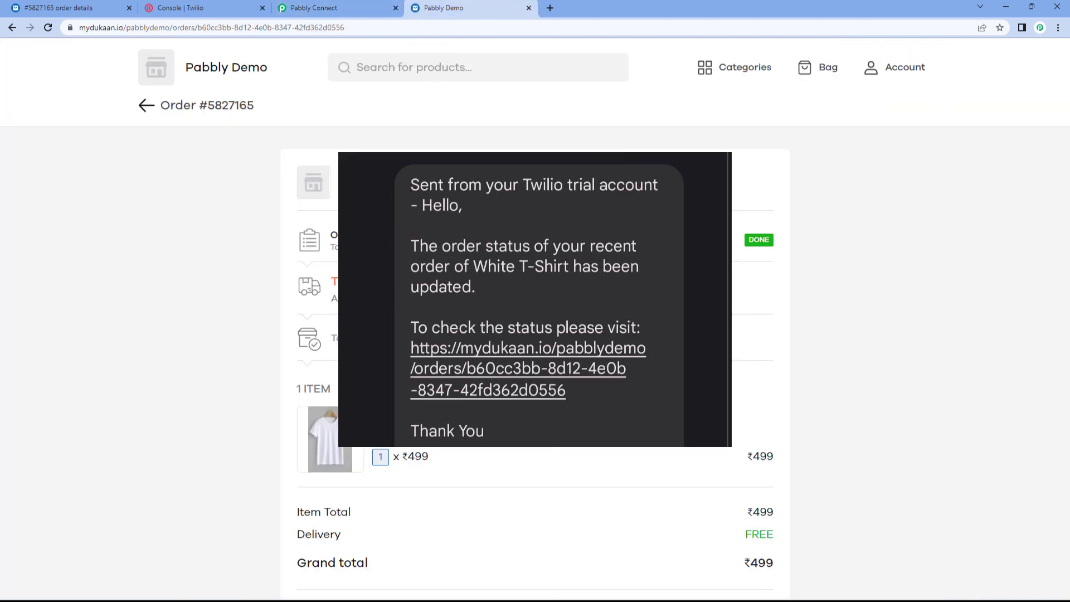
click(335, 7)
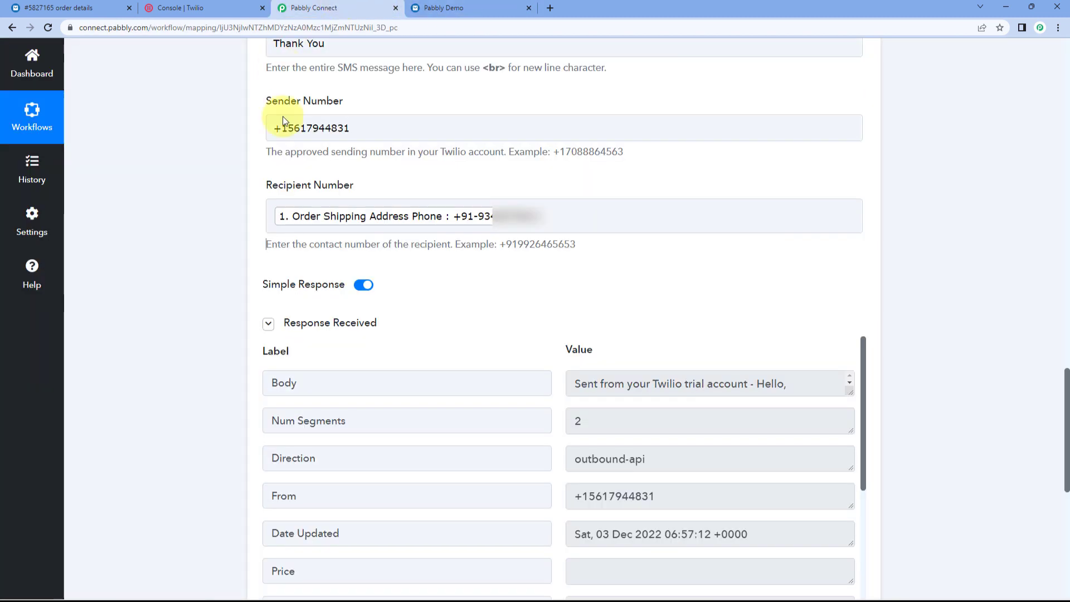
Step: Collapse the workflow's Dukaan trigger and Twilio action steps
scroll(645, 276, up, 15)
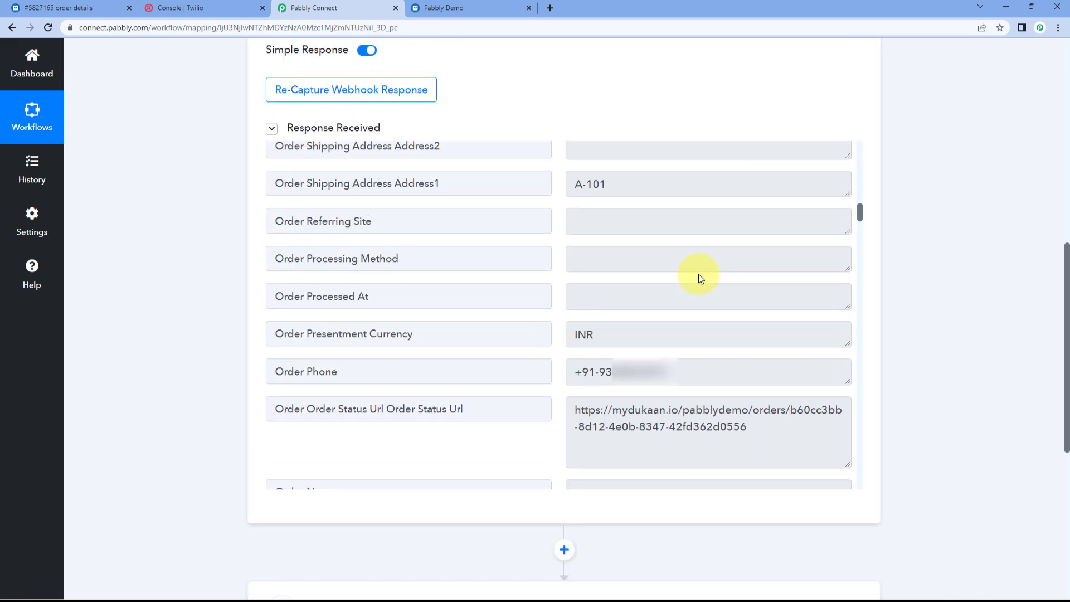
scroll(698, 273, up, 10)
click(652, 232)
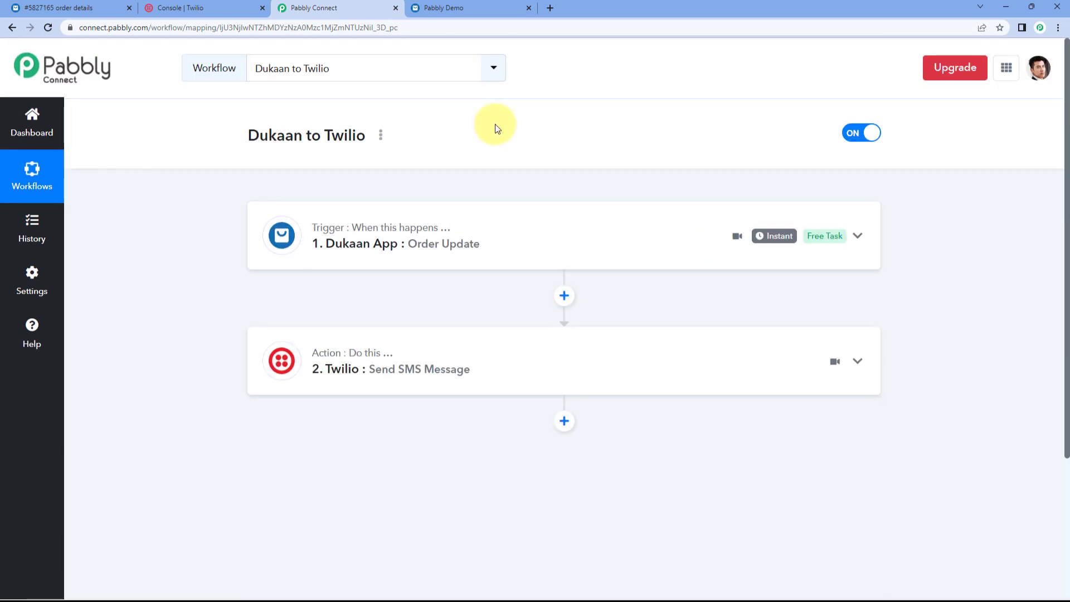
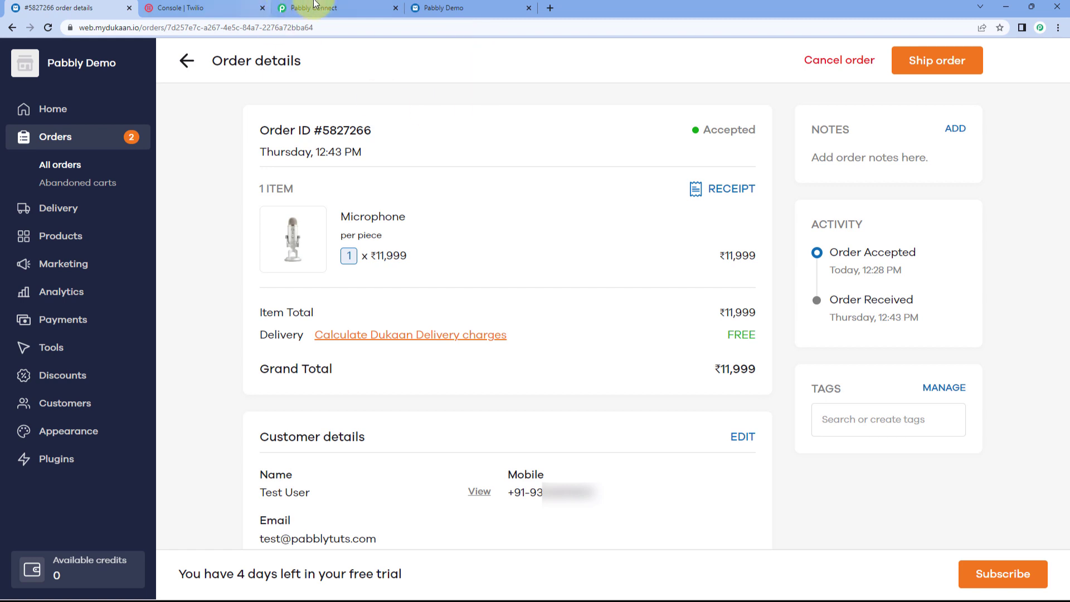
Step: Open the workflow's task history in a separate tab and show the details of the Dukaan to Twilio run
click(334, 7)
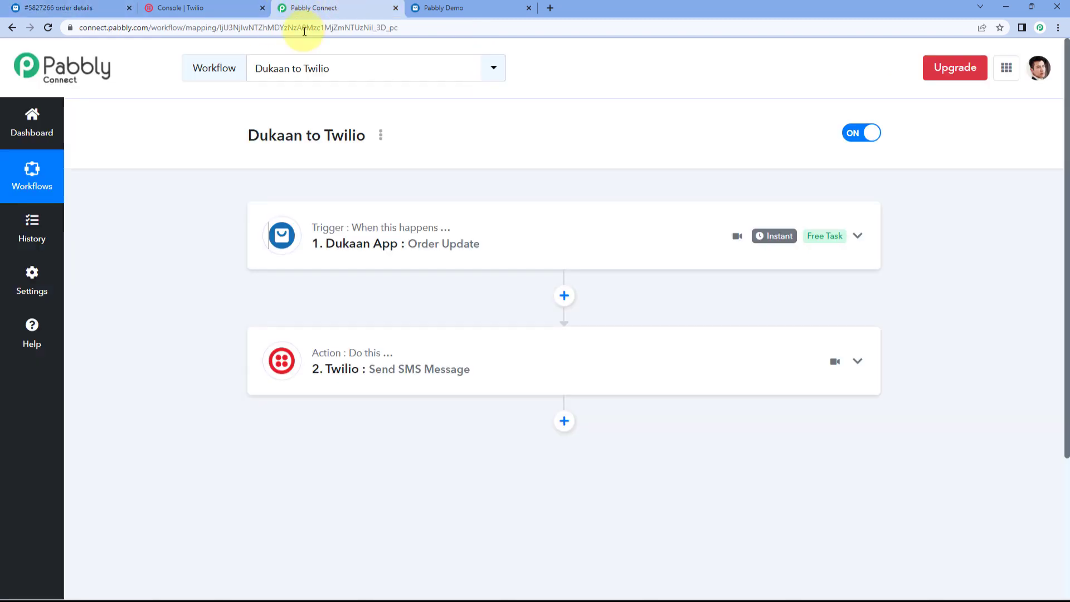
right_click(29, 226)
click(54, 232)
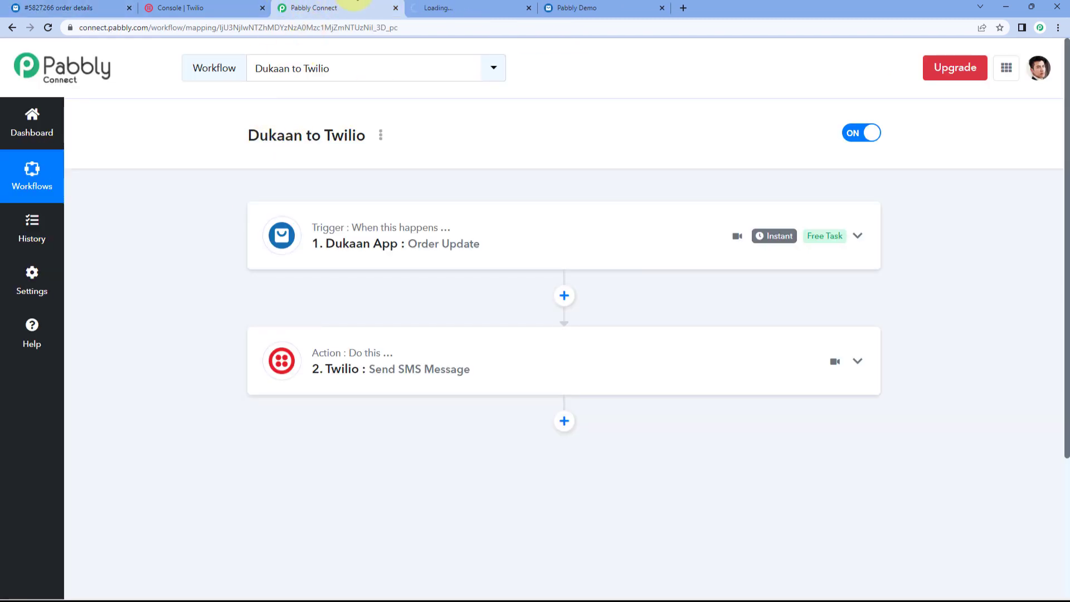
click(446, 8)
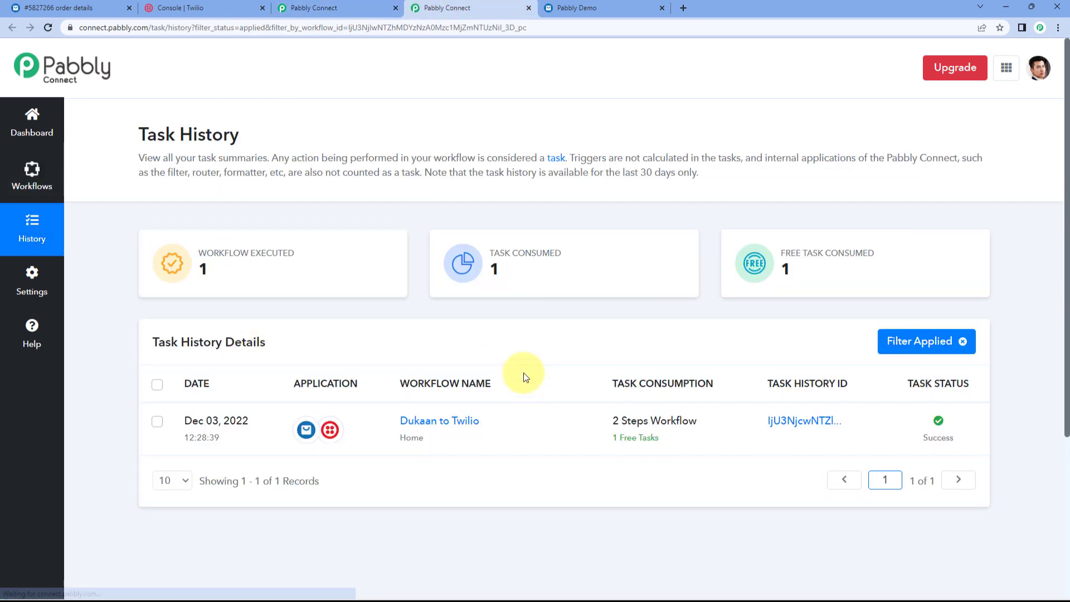
click(792, 426)
Step: Examine the order data received by the Dukaan App Order Update step of the run, and close the details
click(728, 194)
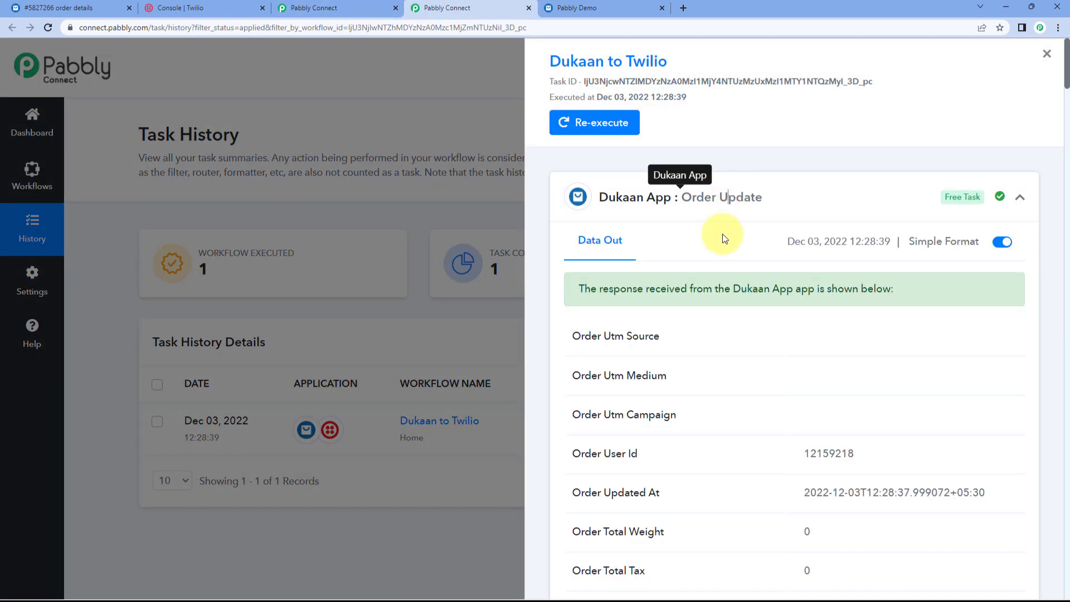
scroll(722, 360, down, 10)
scroll(729, 359, down, 6)
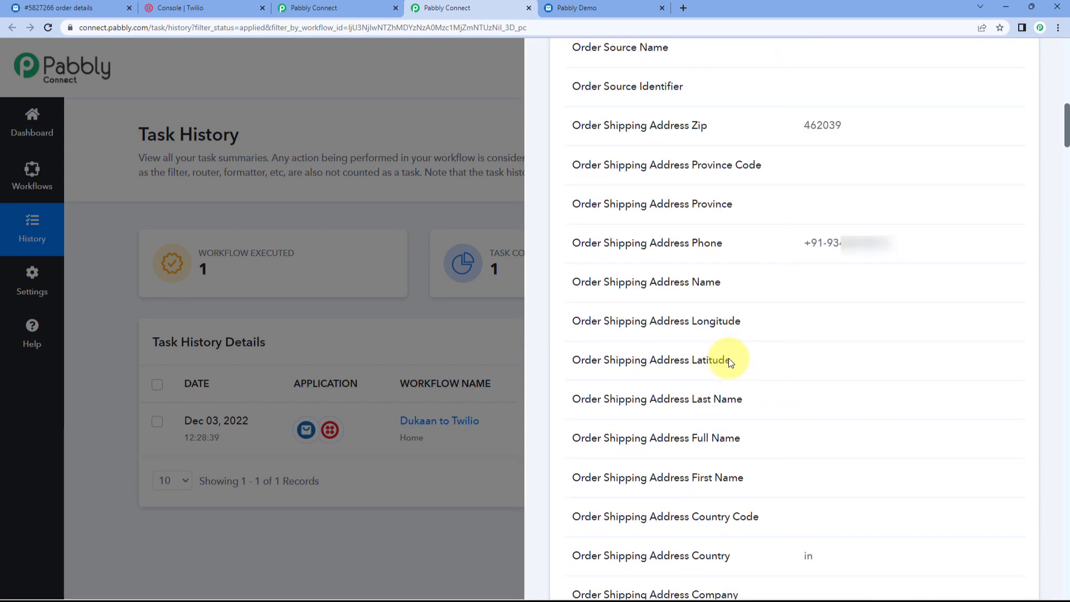
scroll(736, 356, up, 5)
double_click(820, 248)
click(716, 269)
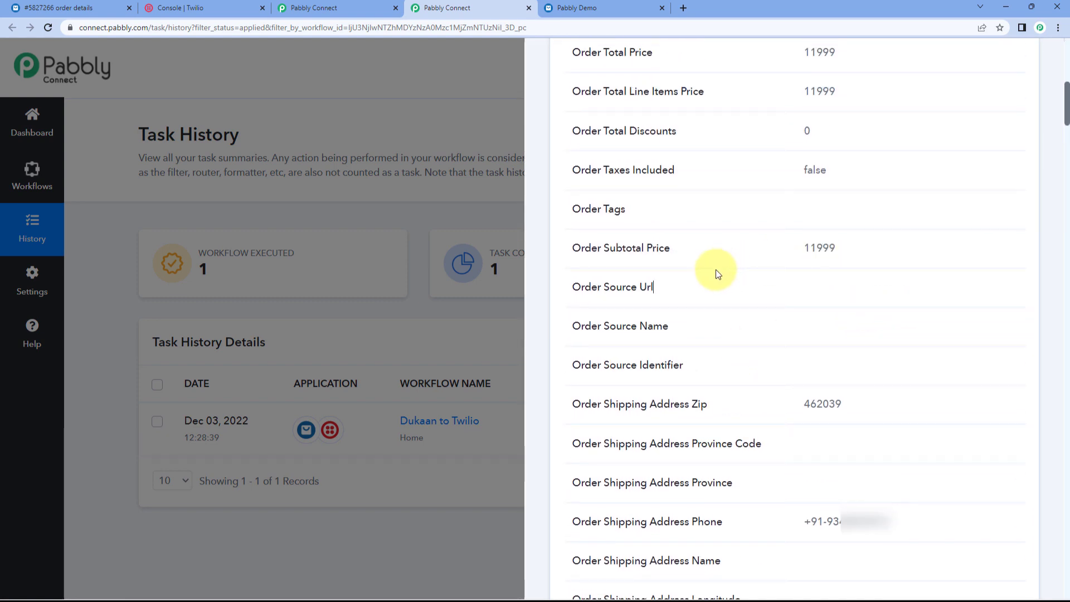
scroll(716, 269, down, 13)
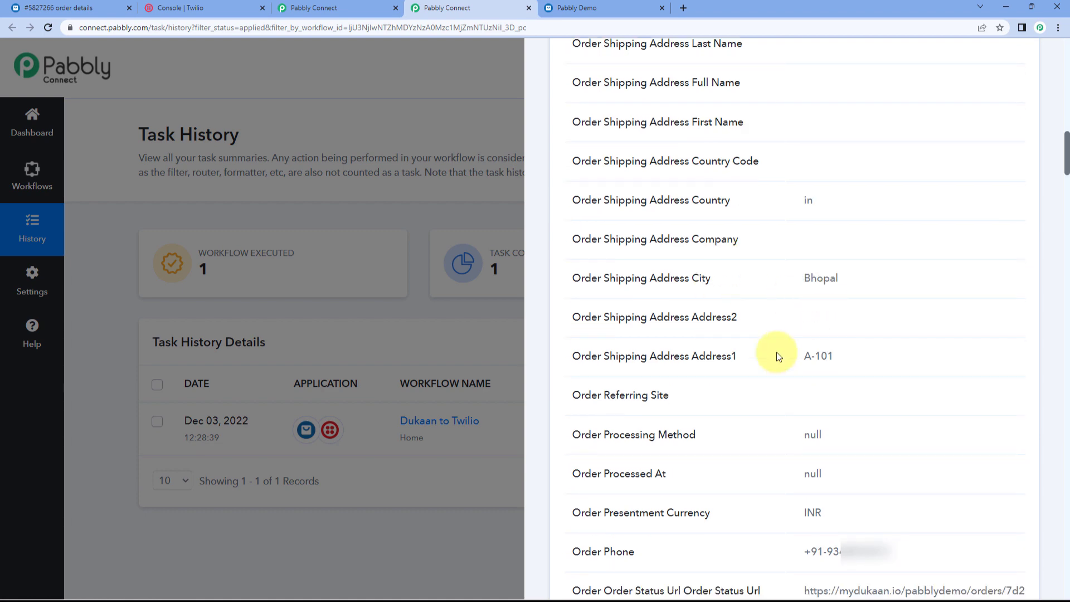
click(442, 195)
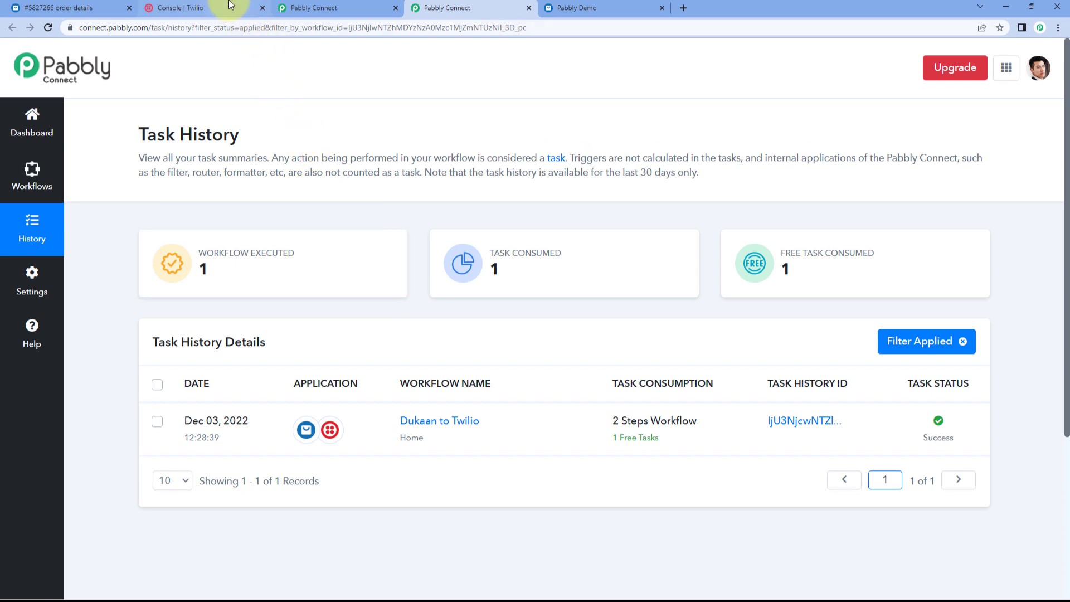
Step: Check the customer's name and mobile number on the Microphone order in Dukaan, and return to the Pabbly Connect workflow
click(96, 6)
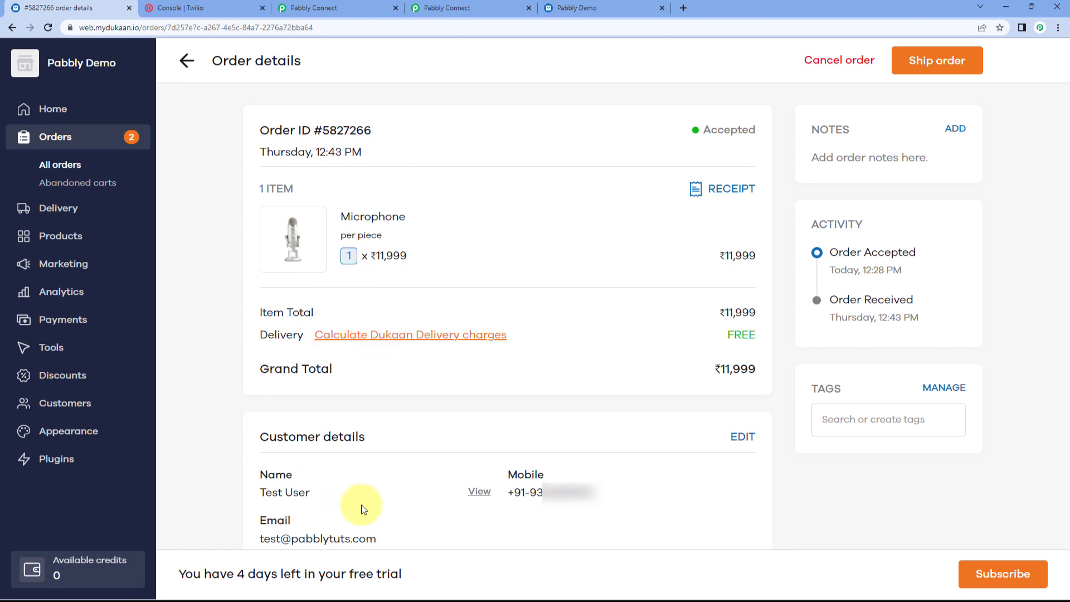
drag(326, 506, 261, 491)
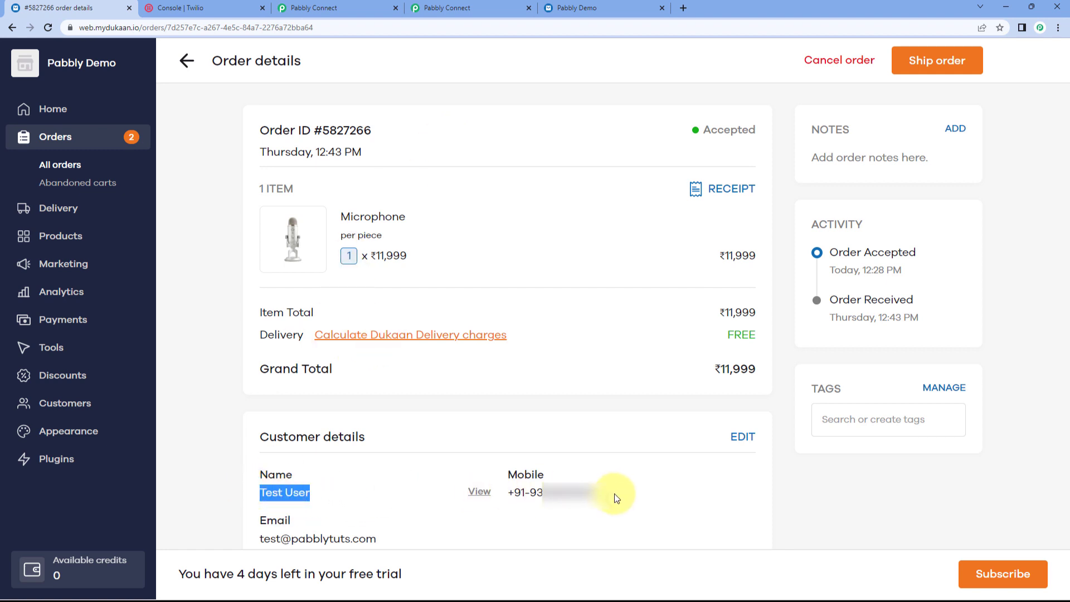
drag(614, 494, 519, 495)
click(547, 398)
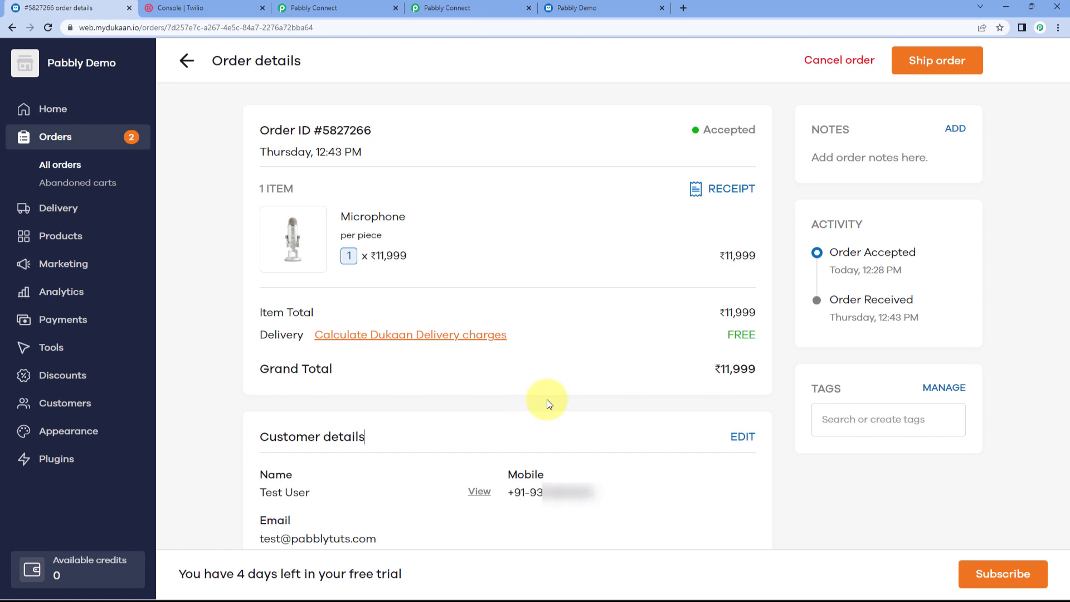
click(456, 8)
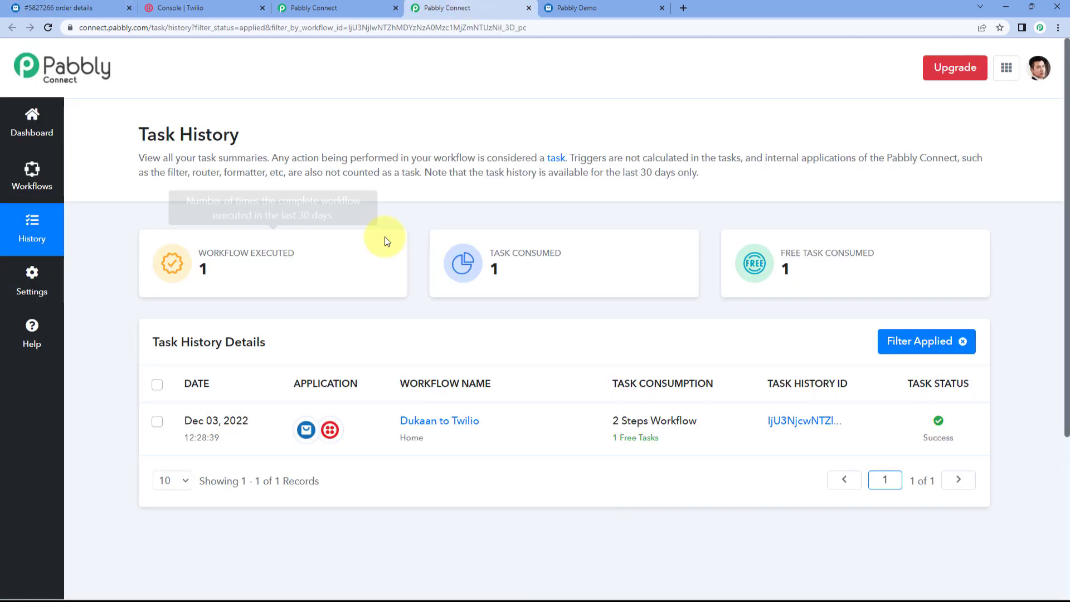
click(346, 7)
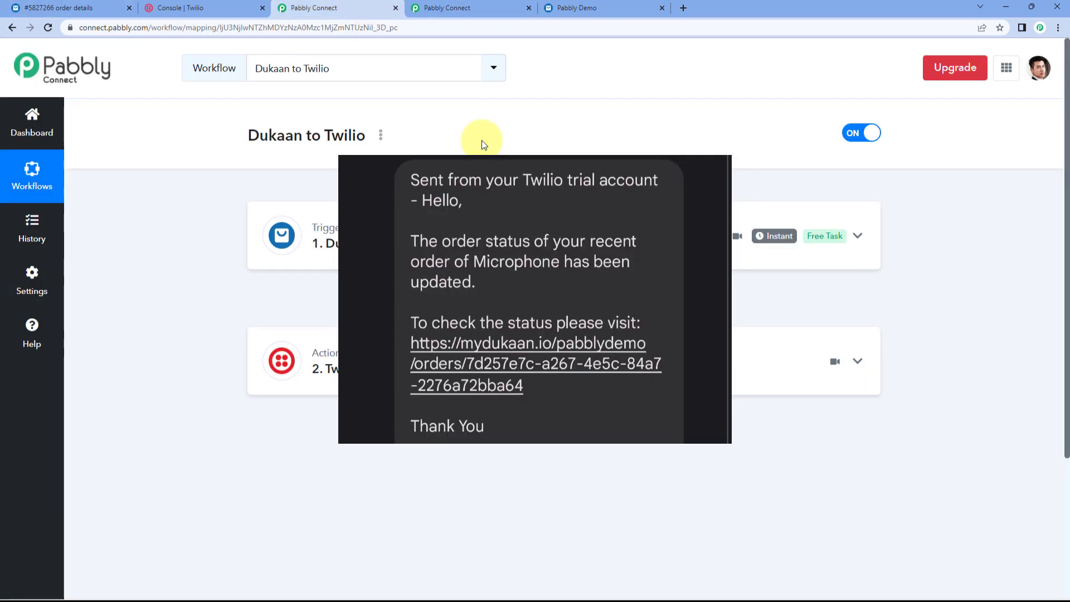